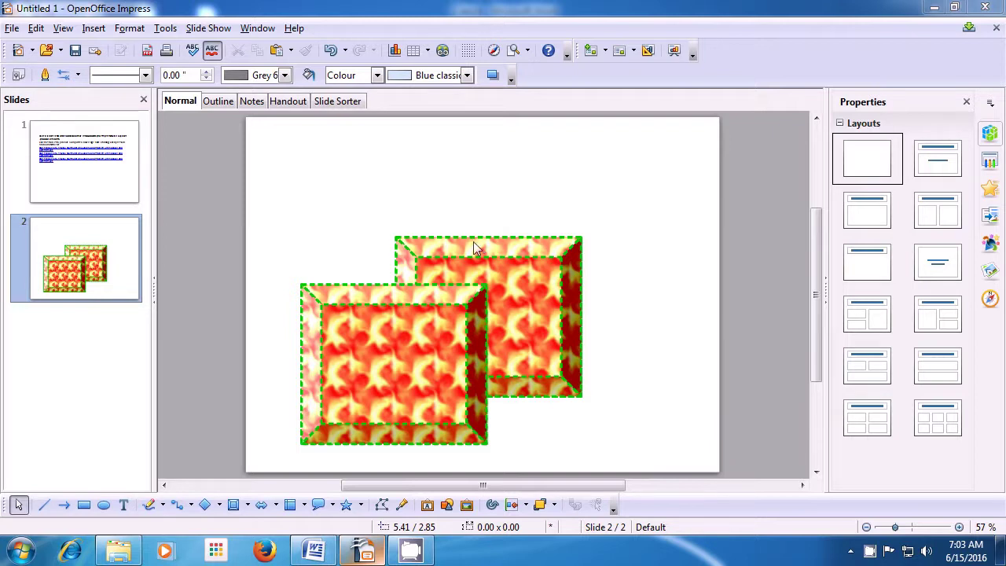
- Cut the front Fiery-filled beveled square on slide 2 to the clipboard
{"action": "left_click", "coordinate": [35, 28]}
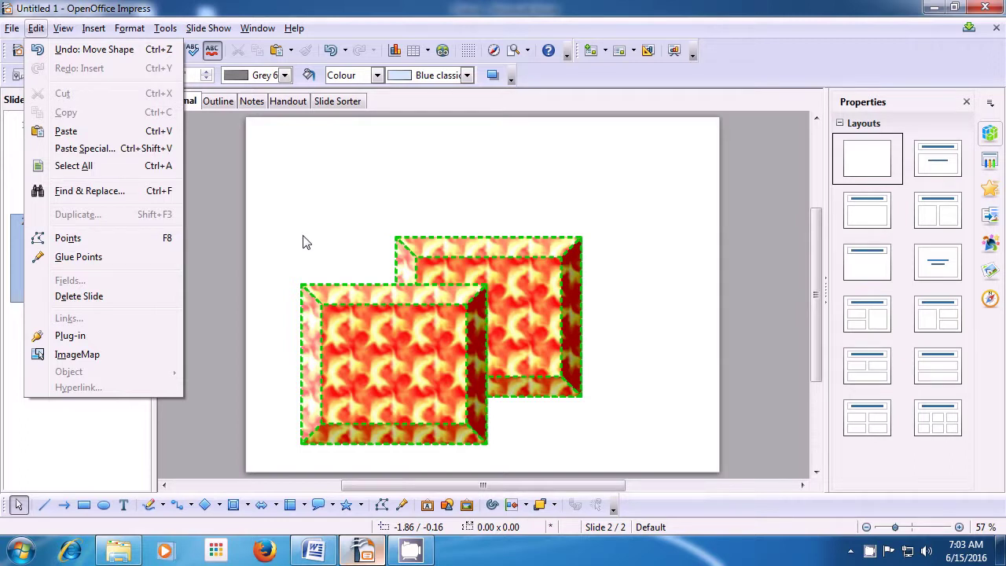
{"action": "left_click", "coordinate": [357, 341]}
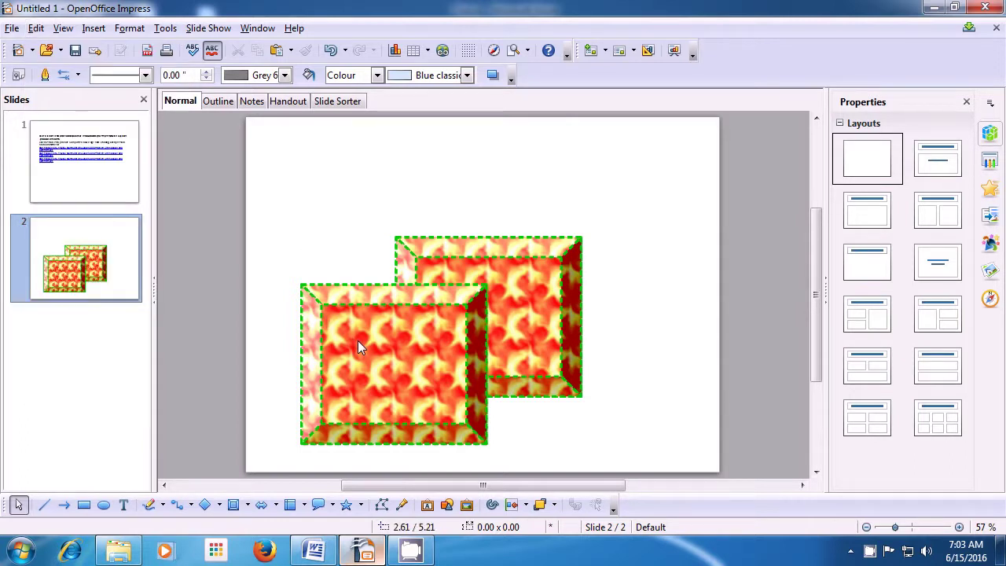
{"action": "left_click", "coordinate": [358, 340]}
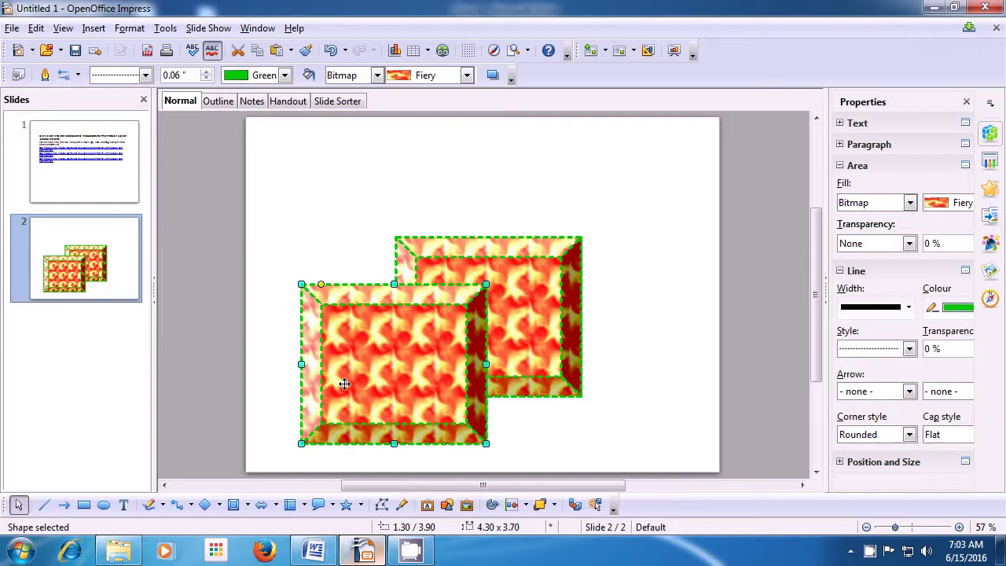
{"action": "left_click", "coordinate": [37, 28]}
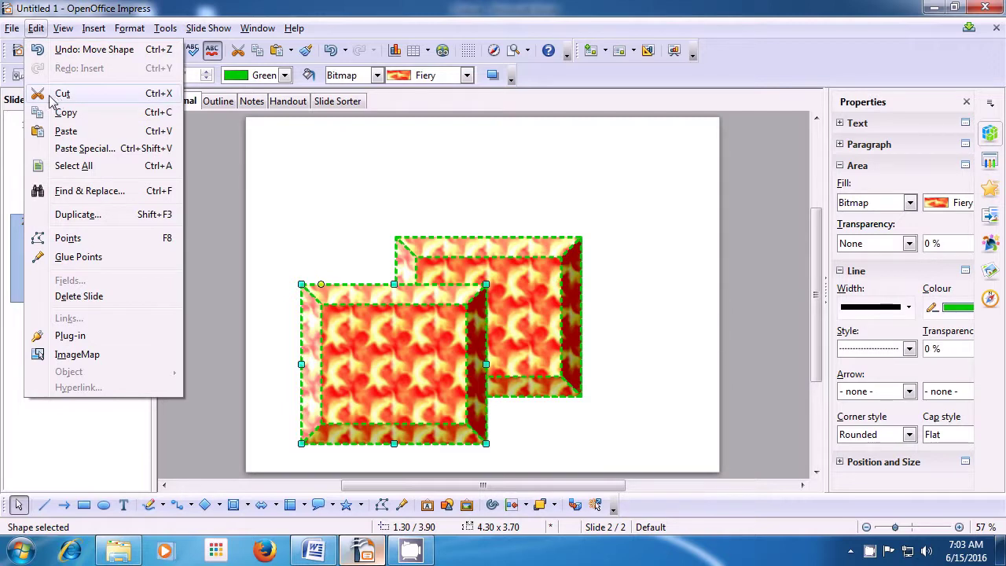
{"action": "left_click", "coordinate": [138, 97]}
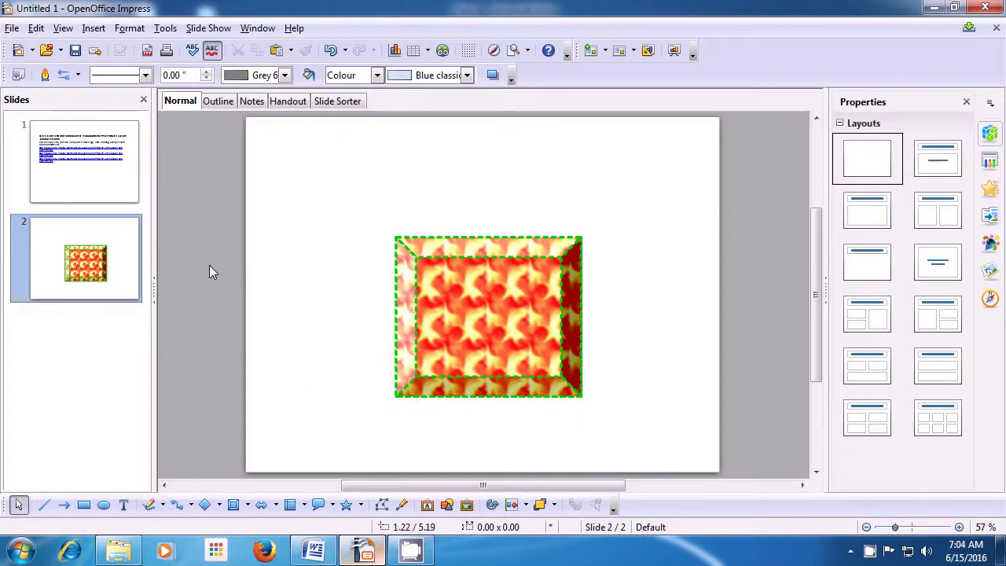
- Insert a blank third slide after slide 2 and paste the cut beveled square onto it
{"action": "right_click", "coordinate": [79, 360]}
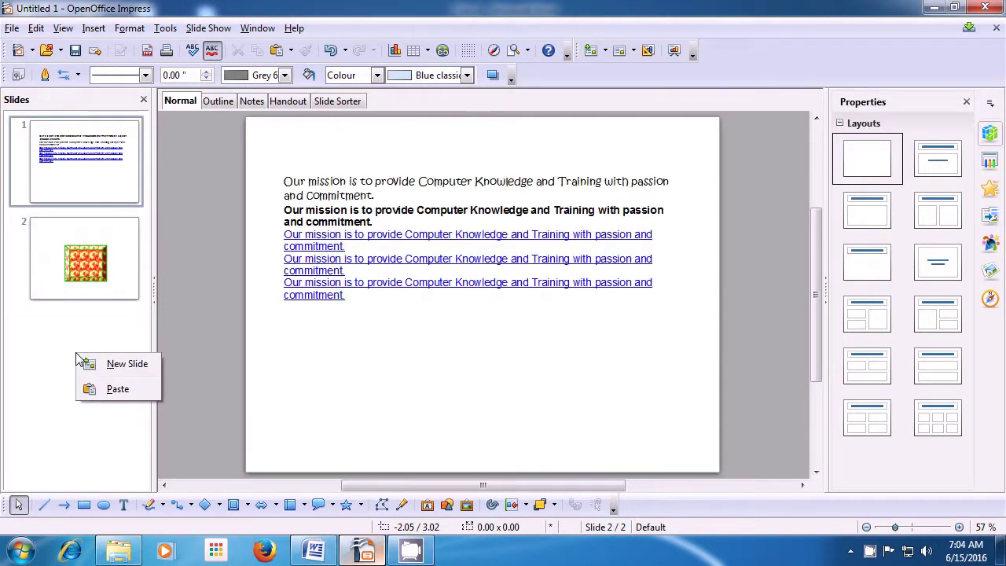
{"action": "left_click", "coordinate": [122, 365]}
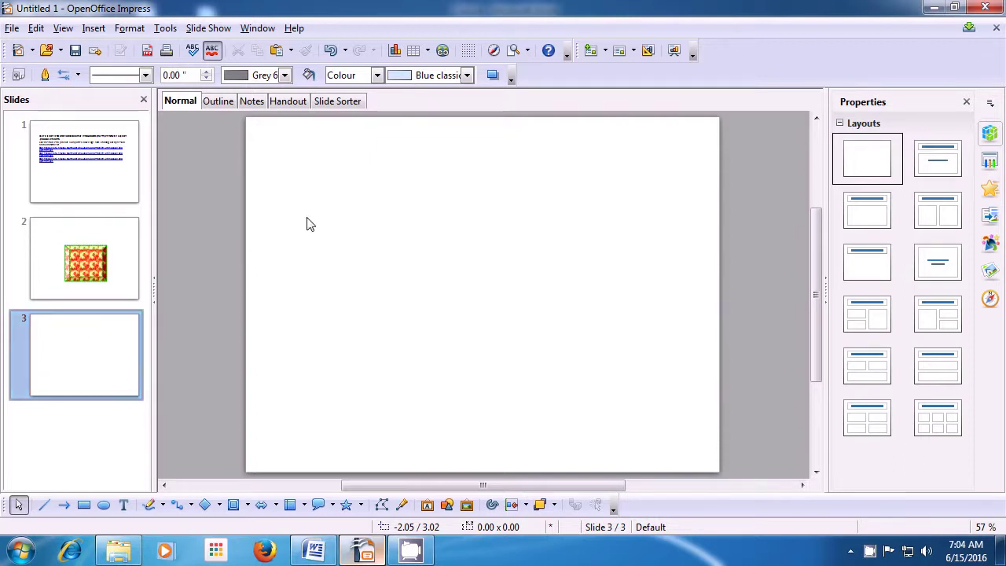
{"action": "right_click", "coordinate": [460, 224]}
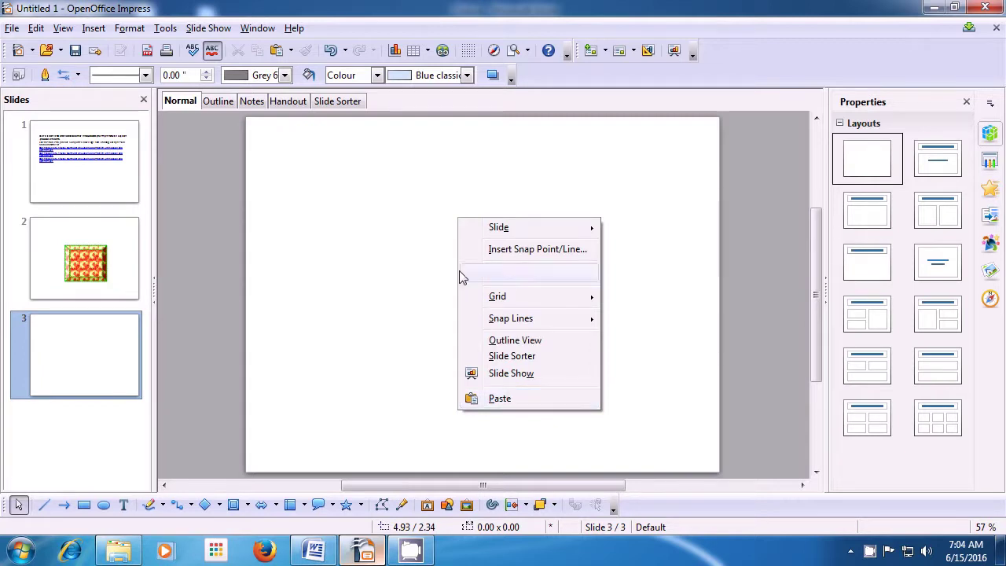
{"action": "left_click", "coordinate": [35, 30]}
{"action": "left_click", "coordinate": [36, 30]}
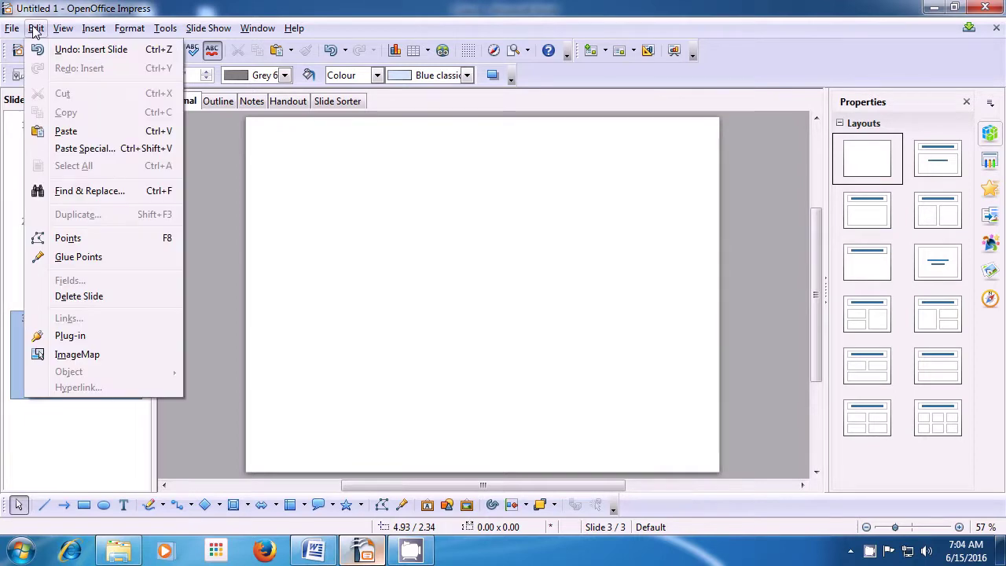
{"action": "left_click", "coordinate": [76, 137]}
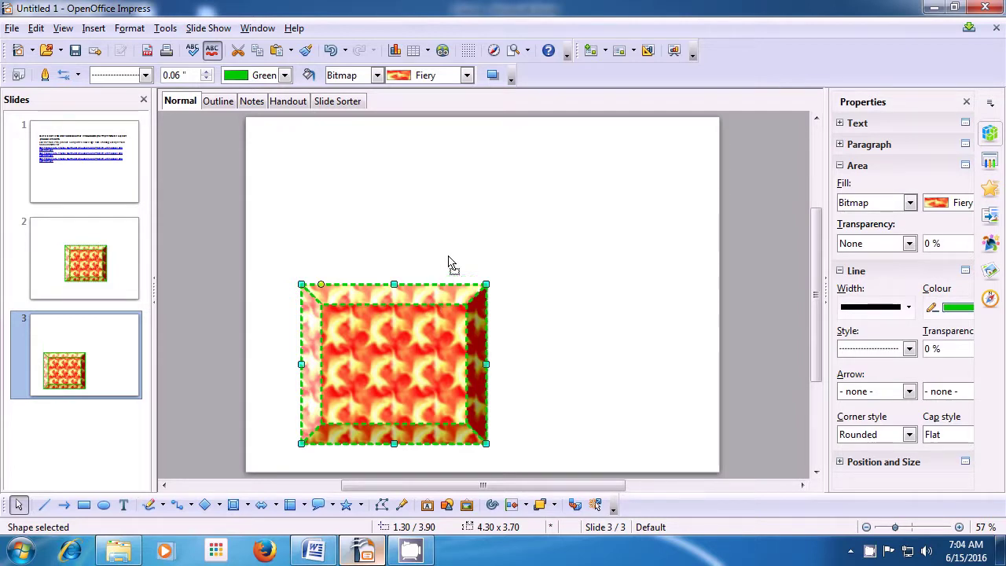
- Drag the pasted square on slide 3 up and right toward the centre, then reselect it
{"action": "key", "text": "ctrl+z"}
{"action": "left_click_drag", "start_coordinate": [459, 246], "coordinate": [478, 289]}
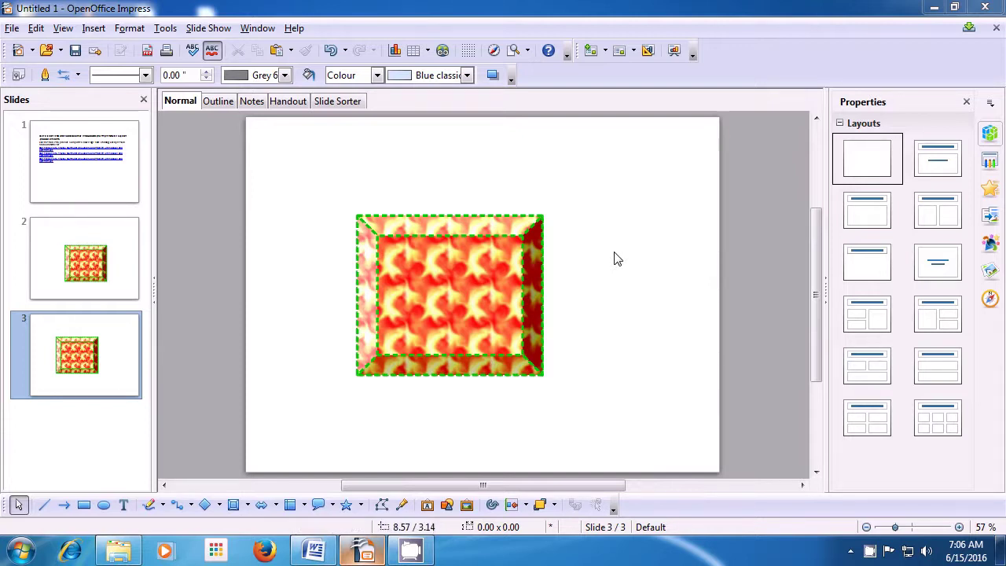
{"action": "left_click", "coordinate": [442, 265]}
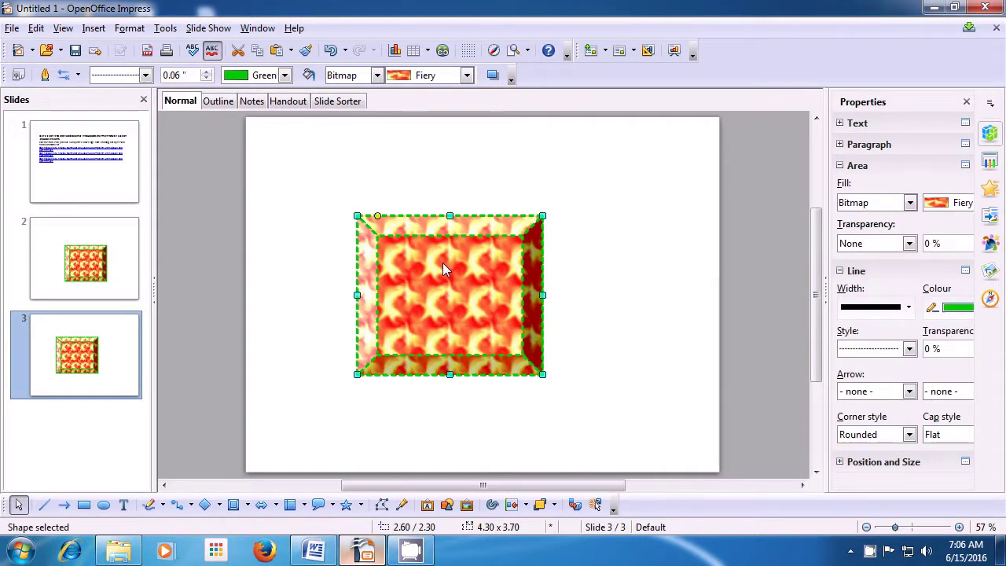
{"action": "left_click", "coordinate": [586, 251]}
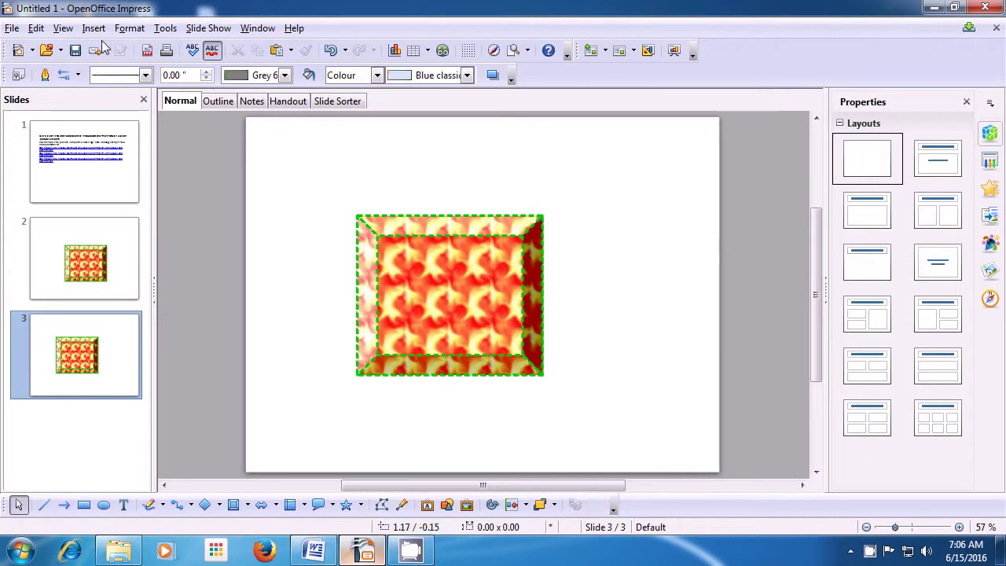
{"action": "left_click", "coordinate": [36, 29]}
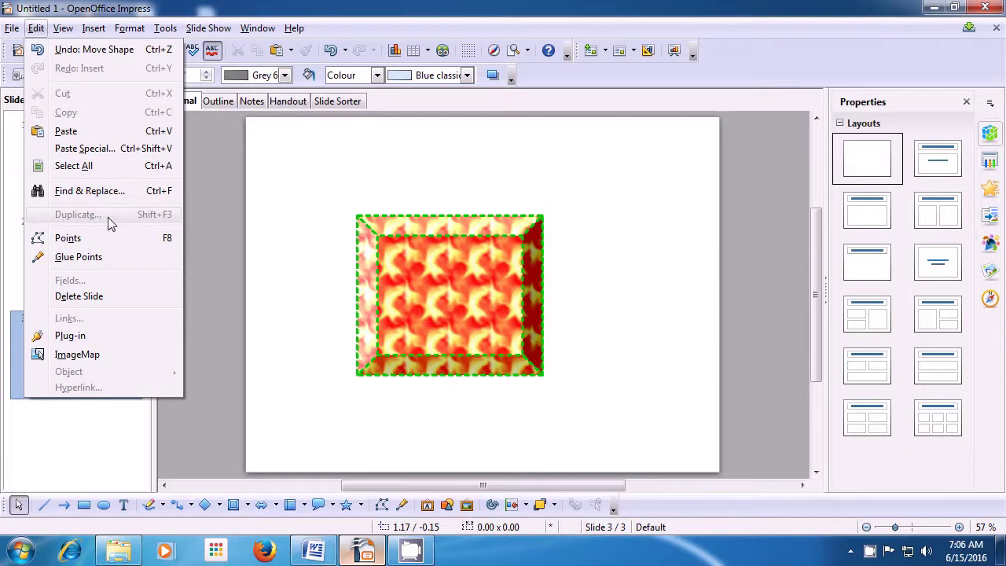
{"action": "left_click", "coordinate": [486, 262]}
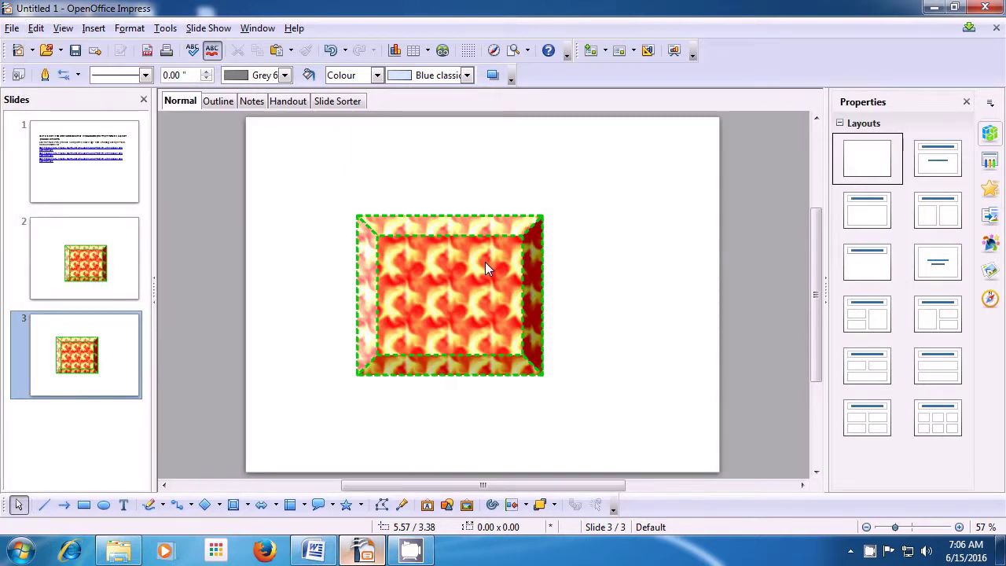
{"action": "left_click", "coordinate": [486, 263]}
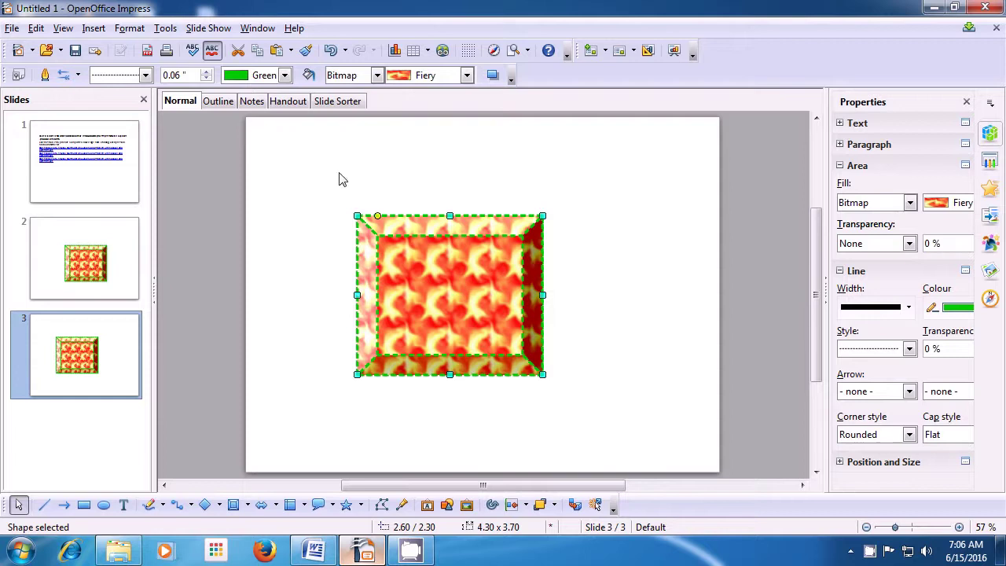
{"action": "left_click", "coordinate": [37, 28]}
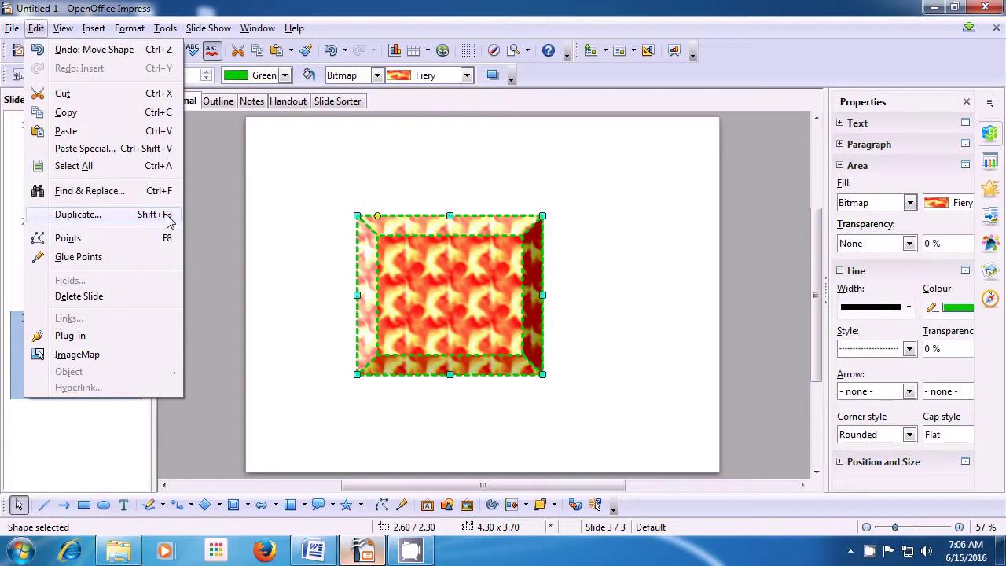
- Duplicate the square 3 times, offset 0.20", shading from Pink to Turquoise 2
{"action": "left_click", "coordinate": [121, 212]}
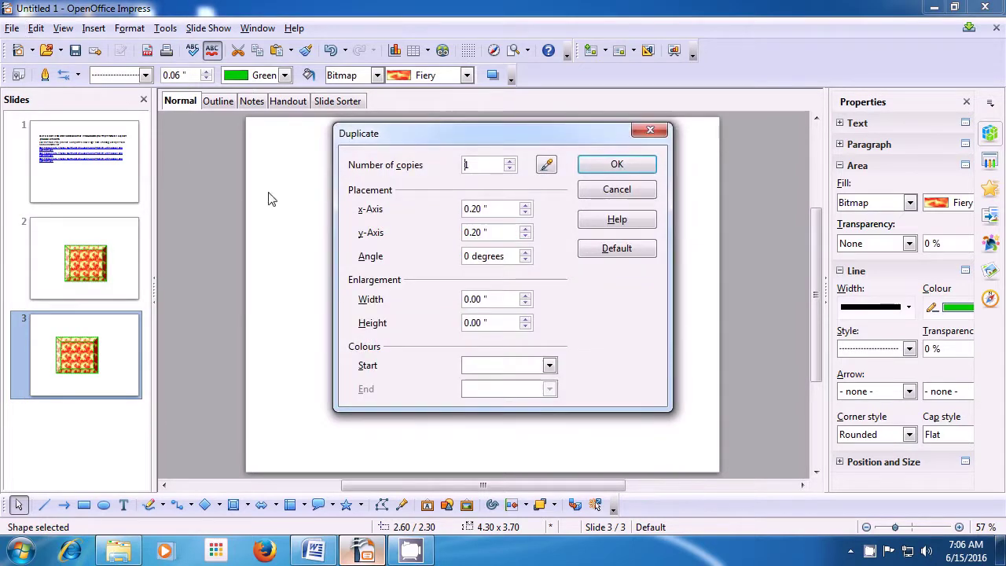
{"action": "left_click_drag", "start_coordinate": [437, 138], "coordinate": [679, 164]}
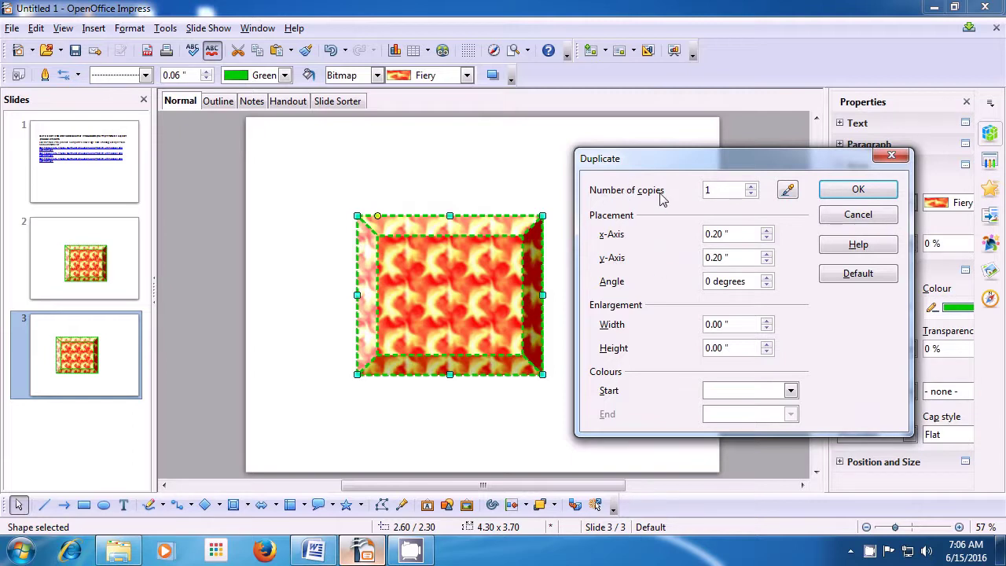
{"action": "left_click", "coordinate": [751, 187]}
{"action": "left_click", "coordinate": [791, 392]}
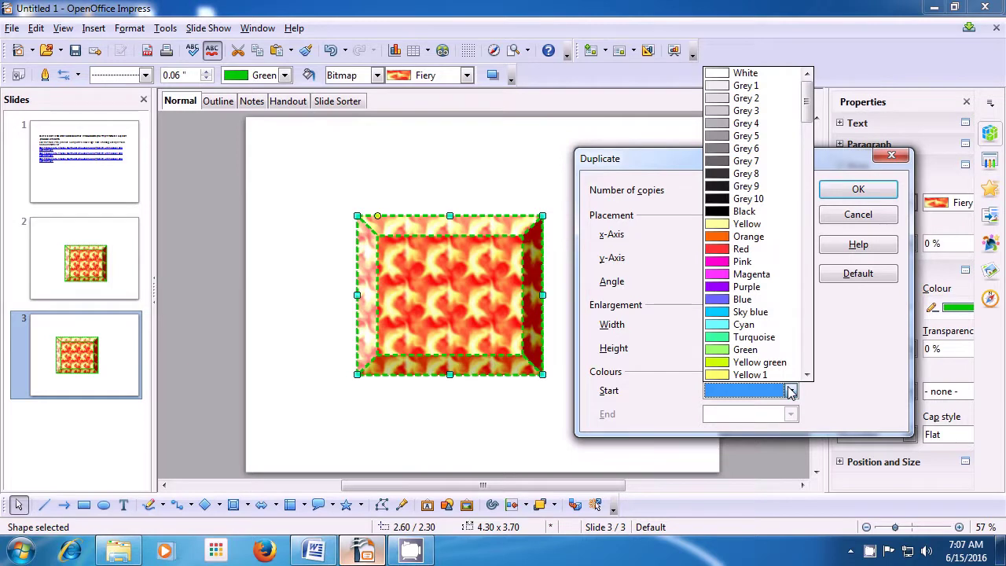
{"action": "left_click_drag", "start_coordinate": [809, 120], "coordinate": [810, 134]}
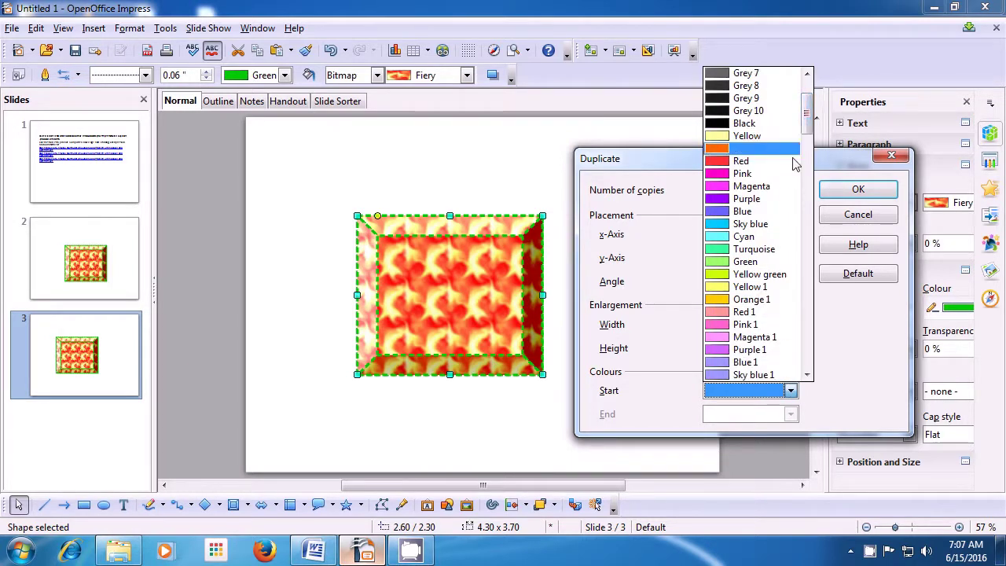
{"action": "left_click", "coordinate": [757, 178]}
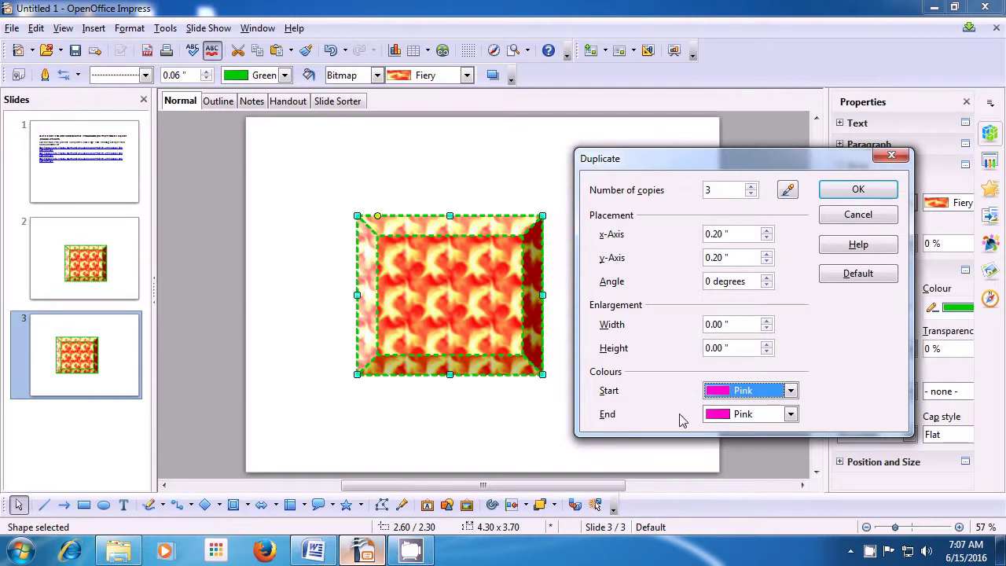
{"action": "left_click", "coordinate": [791, 415]}
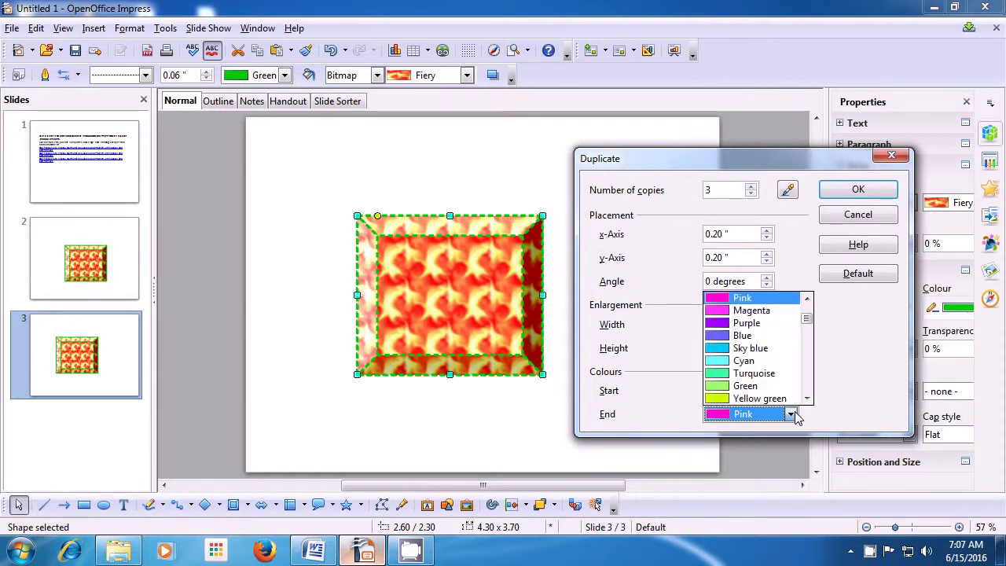
{"action": "left_click_drag", "start_coordinate": [808, 319], "coordinate": [811, 331]}
{"action": "scroll", "coordinate": [806, 332], "scroll_direction": "down", "scroll_amount": 2}
{"action": "left_click", "coordinate": [765, 351]}
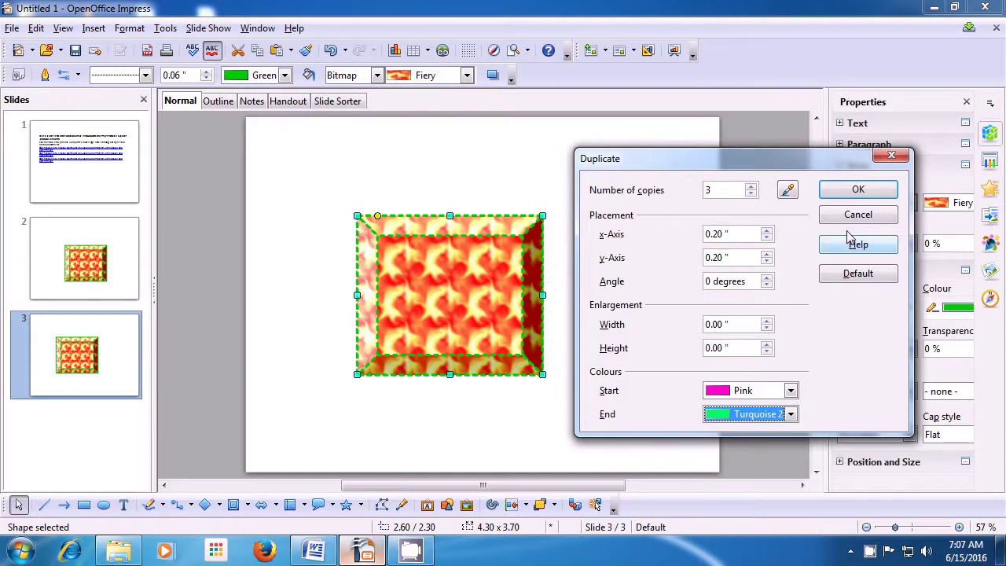
{"action": "left_click", "coordinate": [843, 197]}
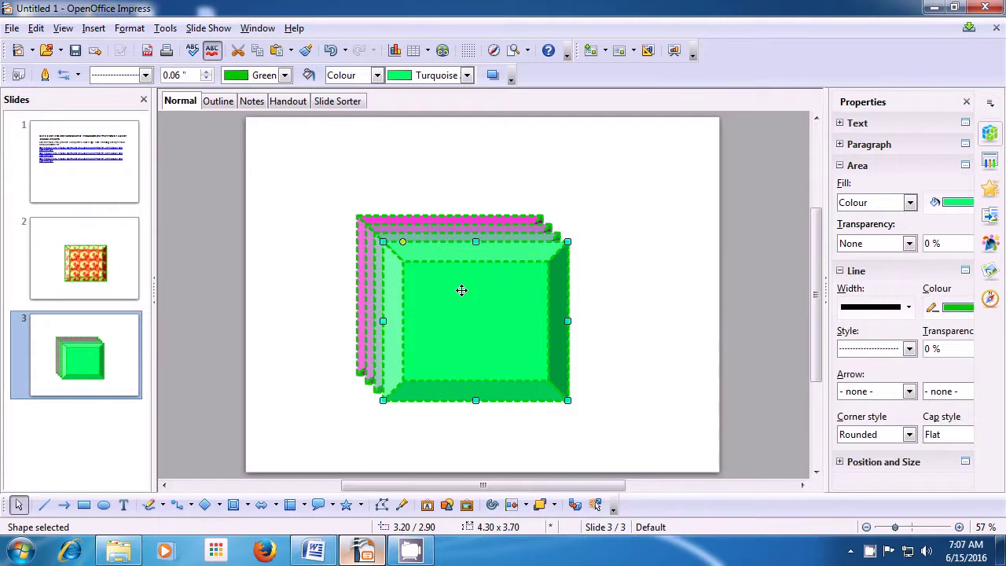
- Drag the green, teal, purple and magenta squares to lower-right, lower-left, top-right and top-left
{"action": "left_click_drag", "start_coordinate": [462, 290], "coordinate": [522, 332]}
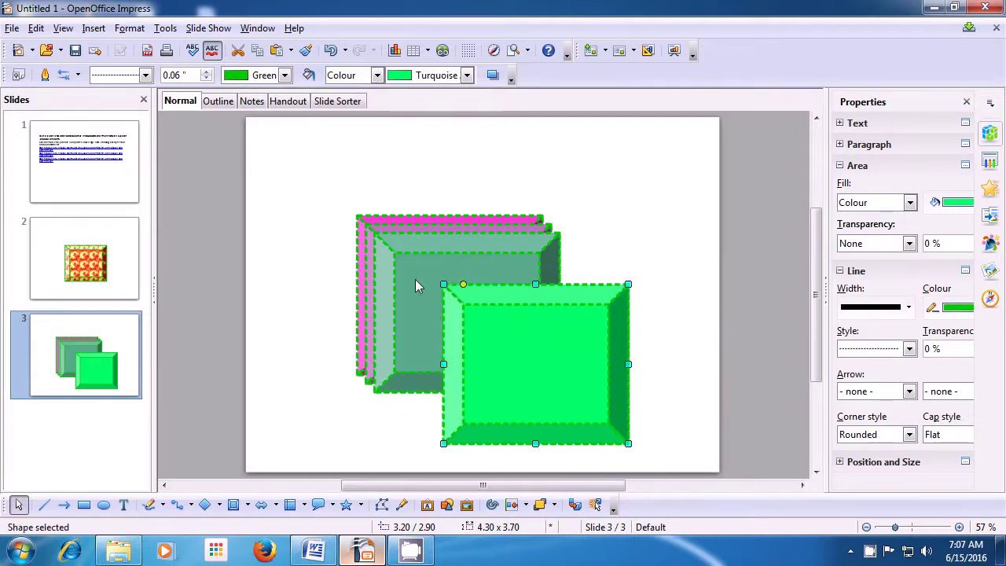
{"action": "left_click_drag", "start_coordinate": [403, 269], "coordinate": [300, 328]}
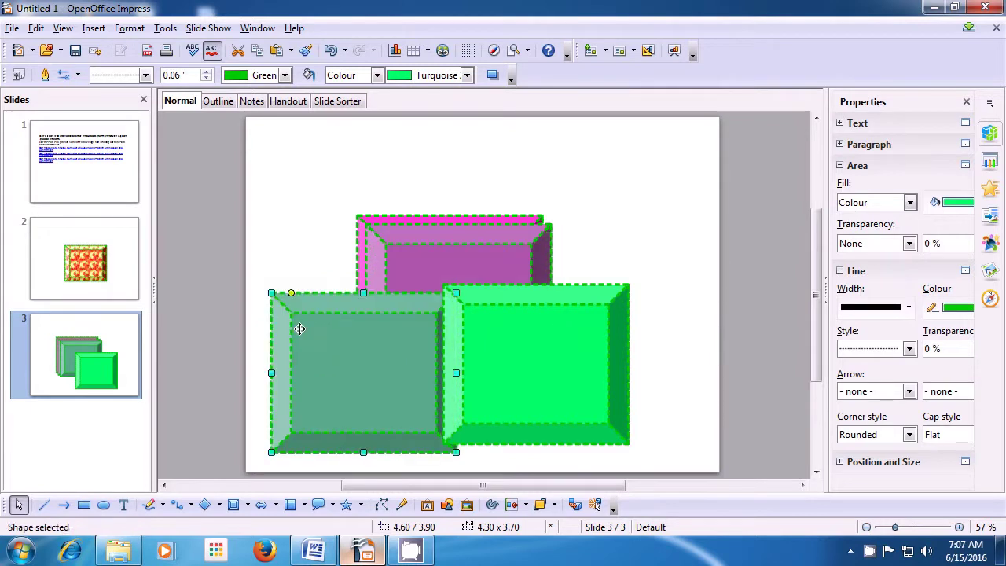
{"action": "left_click_drag", "start_coordinate": [448, 256], "coordinate": [602, 169]}
{"action": "left_click_drag", "start_coordinate": [437, 243], "coordinate": [334, 139]}
{"action": "left_click_drag", "start_coordinate": [393, 210], "coordinate": [401, 220]}
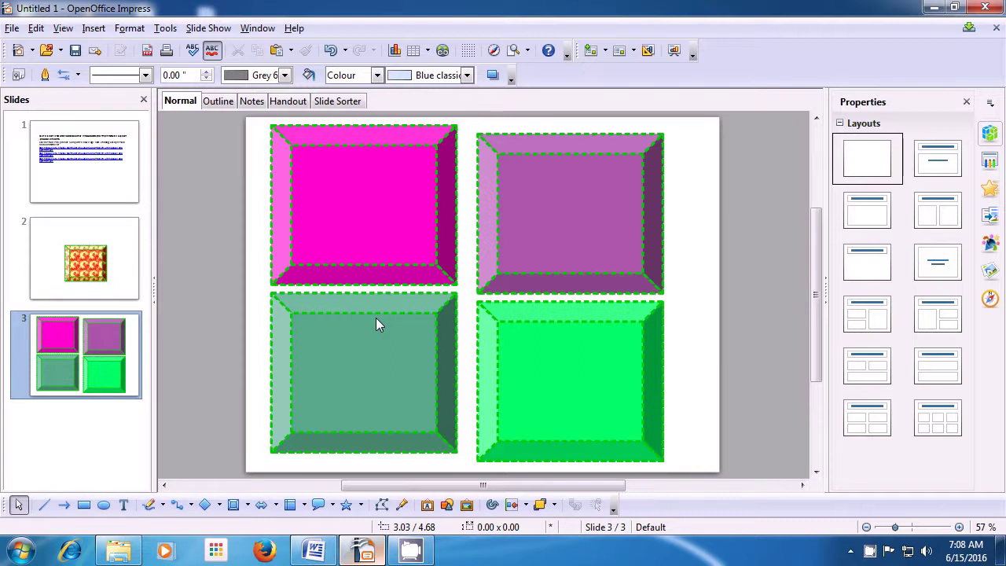
- Start Export as PDF and accept the default General PDF options
{"action": "left_click", "coordinate": [11, 29]}
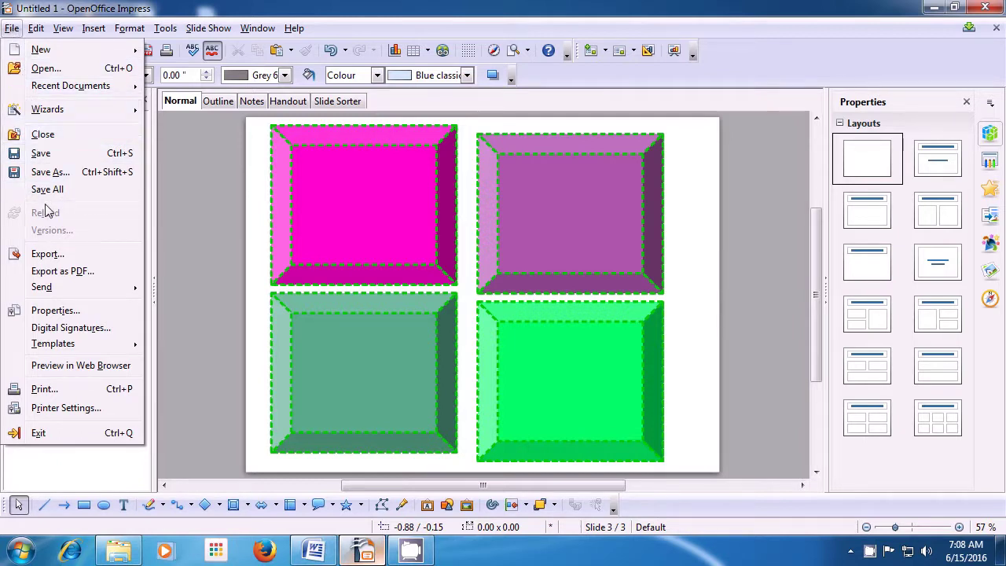
{"action": "left_click", "coordinate": [61, 270]}
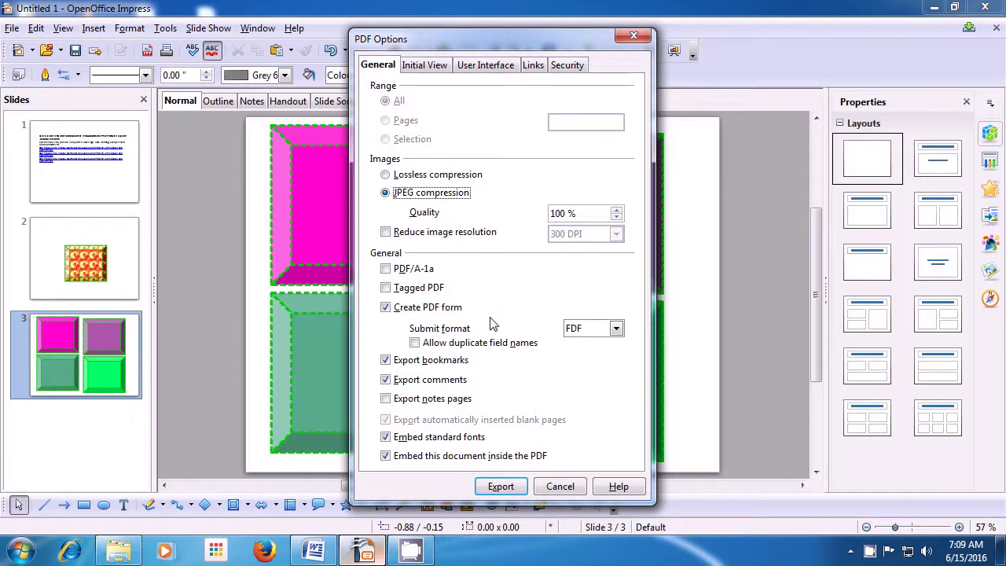
{"action": "left_click", "coordinate": [501, 486]}
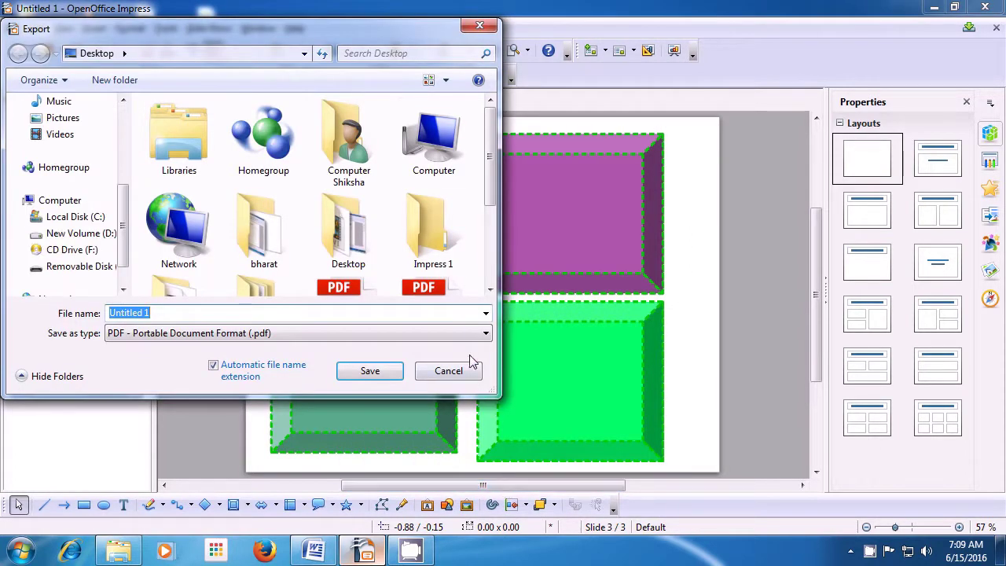
- Set the PDF export destination folder to the Desktop
{"action": "left_click_drag", "start_coordinate": [301, 29], "coordinate": [433, 47]}
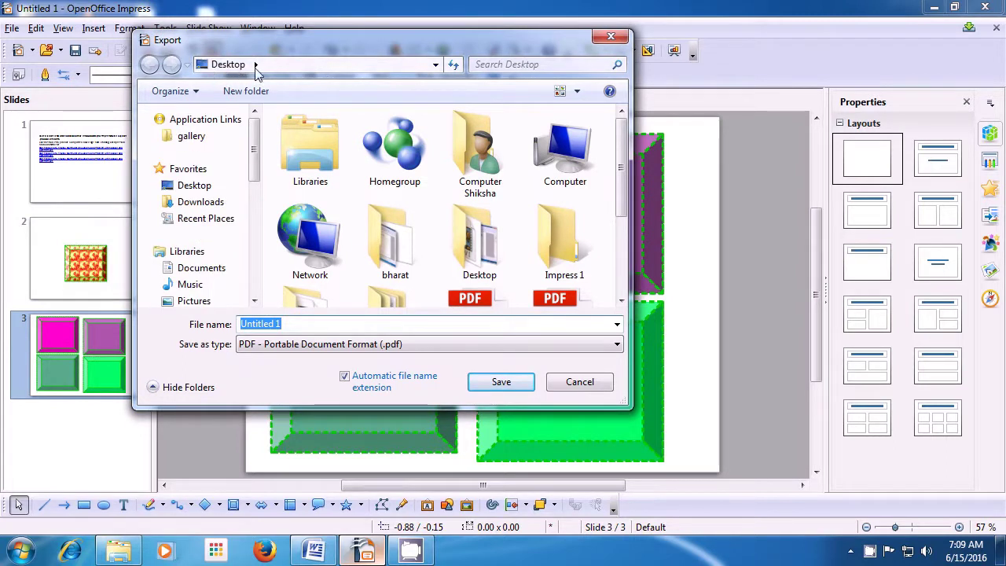
{"action": "left_click", "coordinate": [438, 68]}
{"action": "left_click", "coordinate": [437, 68]}
{"action": "left_click", "coordinate": [309, 82]}
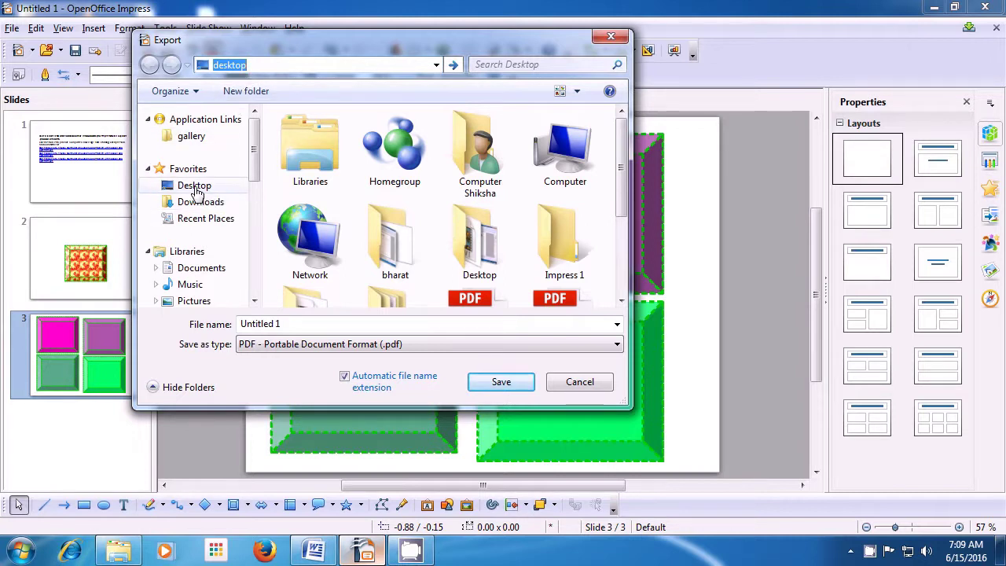
{"action": "left_click", "coordinate": [197, 189]}
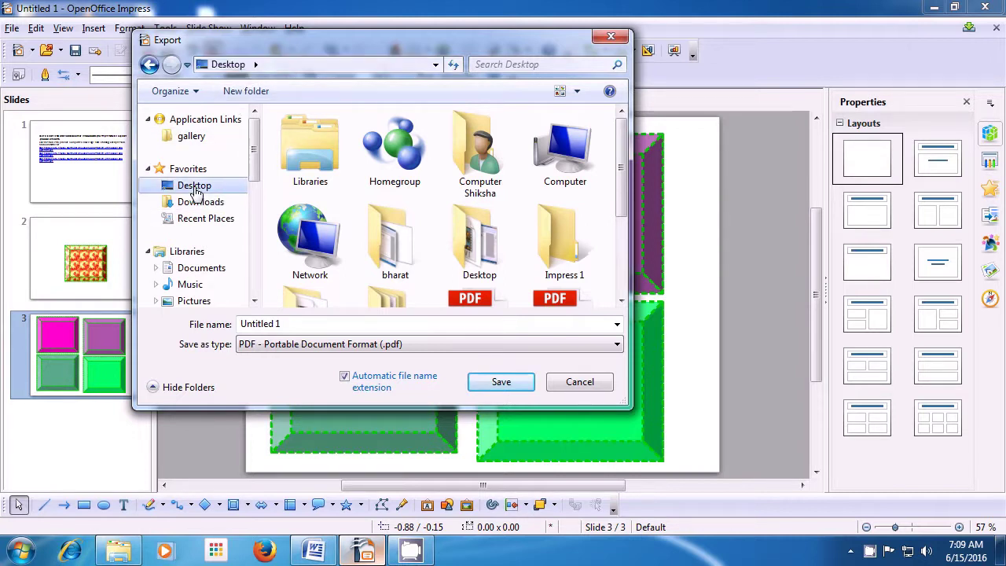
{"action": "left_click", "coordinate": [200, 206]}
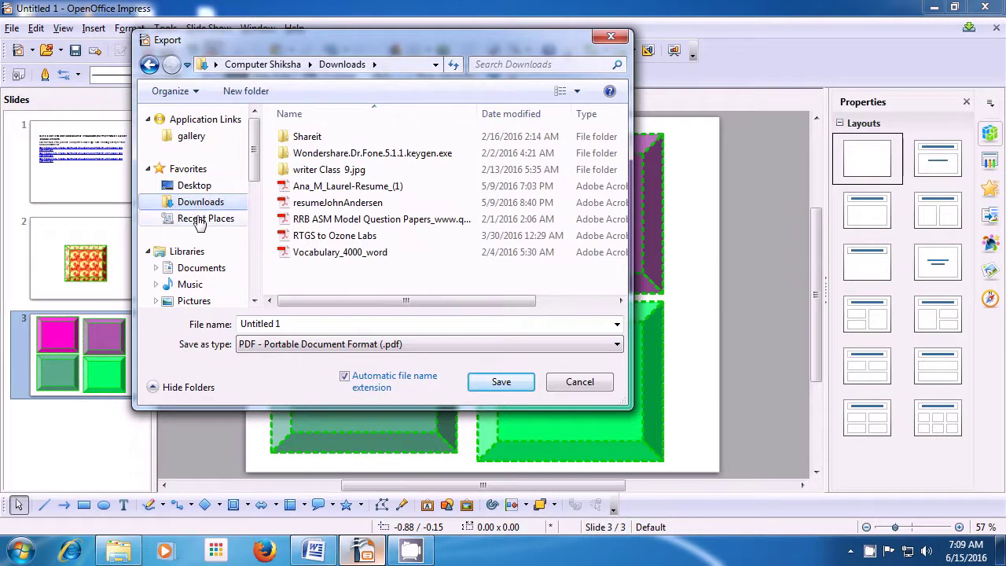
{"action": "left_click", "coordinate": [195, 274]}
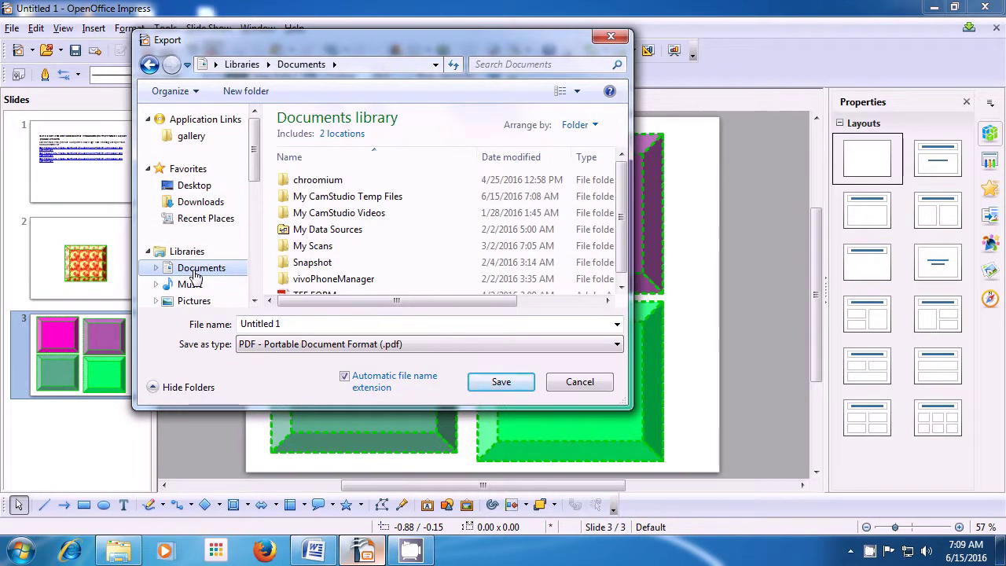
{"action": "left_click", "coordinate": [192, 287]}
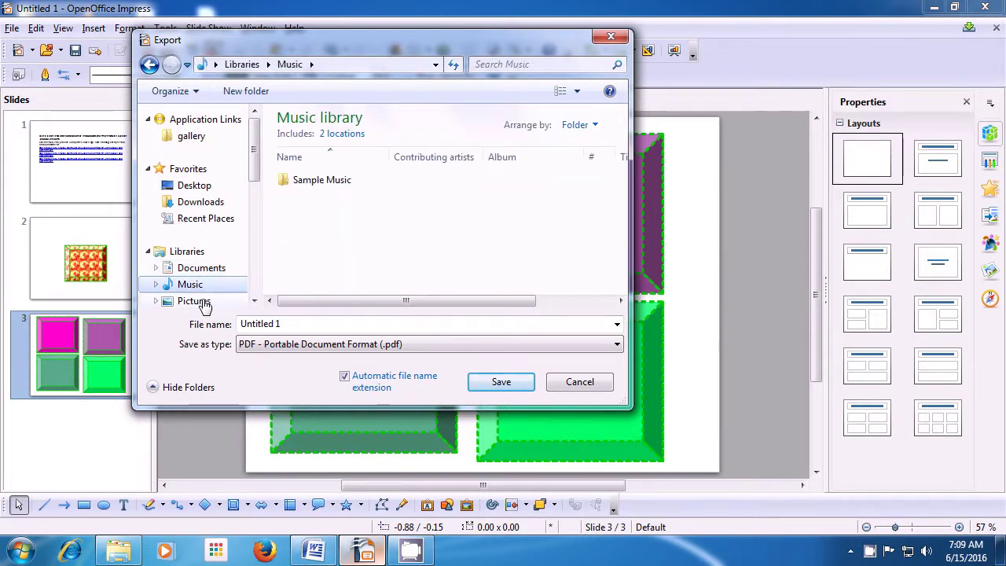
{"action": "left_click", "coordinate": [203, 305]}
{"action": "left_click", "coordinate": [209, 293]}
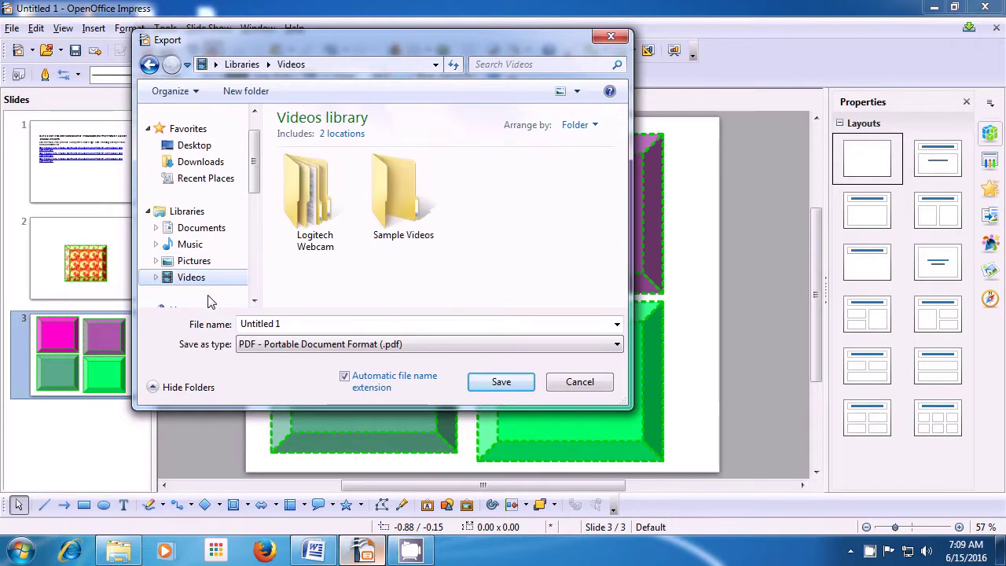
{"action": "left_click", "coordinate": [198, 151]}
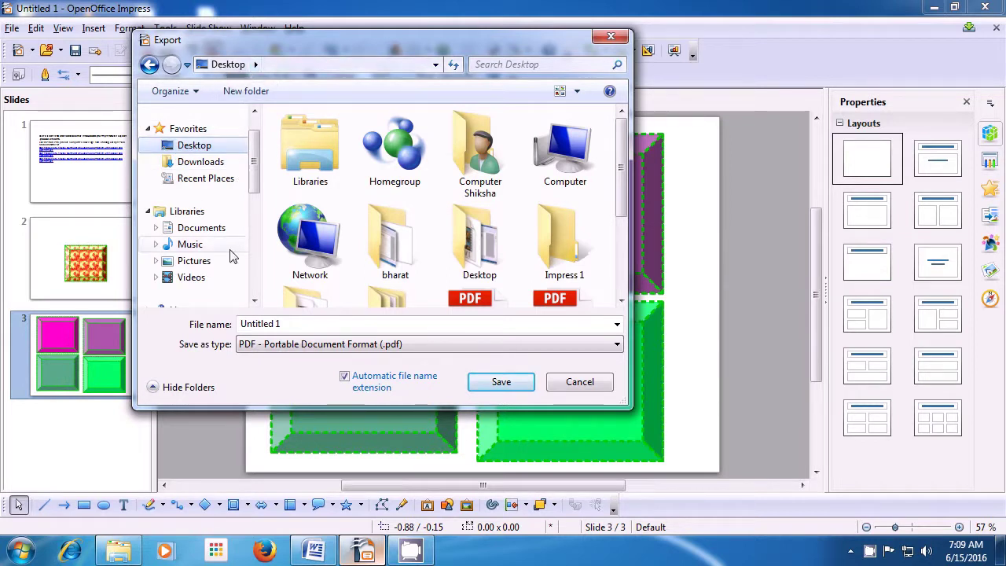
- Replace the file name 'Untitled 1' with 'CS' and save the PDF
{"action": "left_click", "coordinate": [297, 326]}
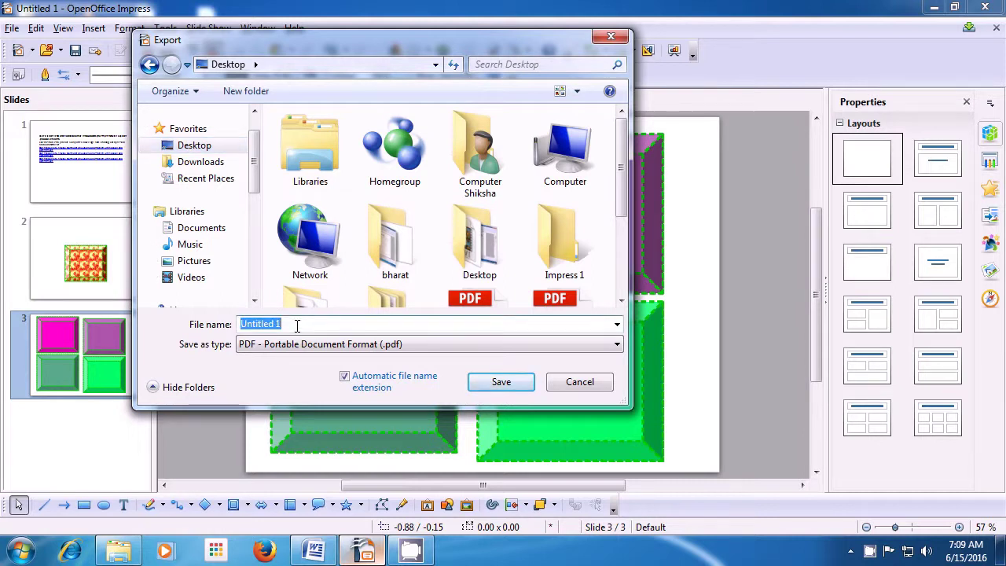
{"action": "key", "text": "BackSpace"}
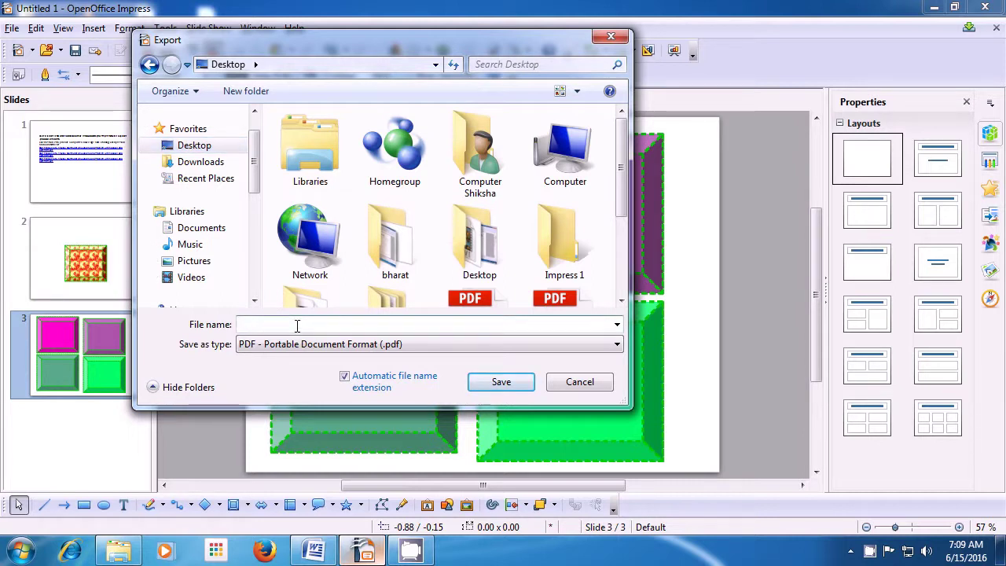
{"action": "type", "text": "C"}
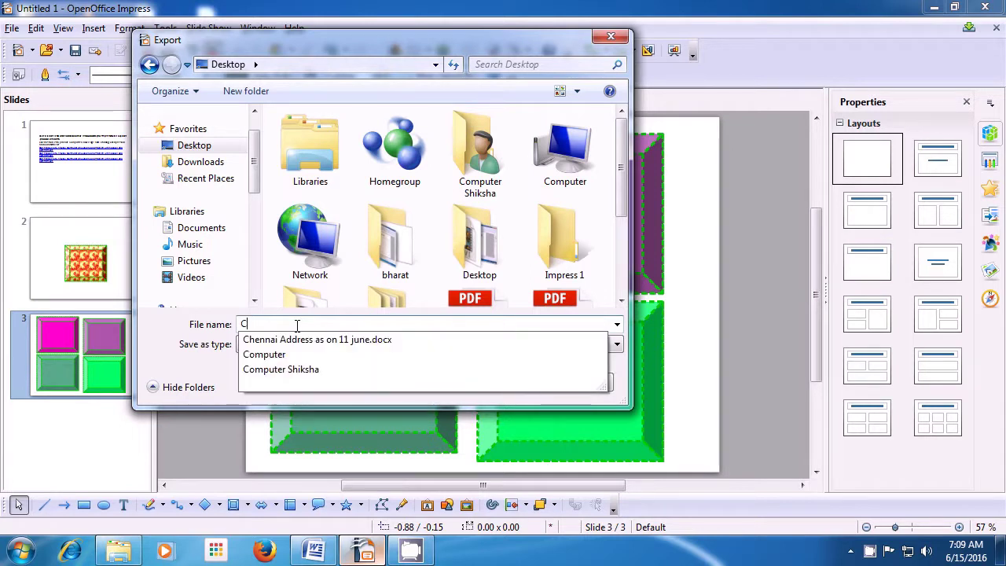
{"action": "type", "text": "S"}
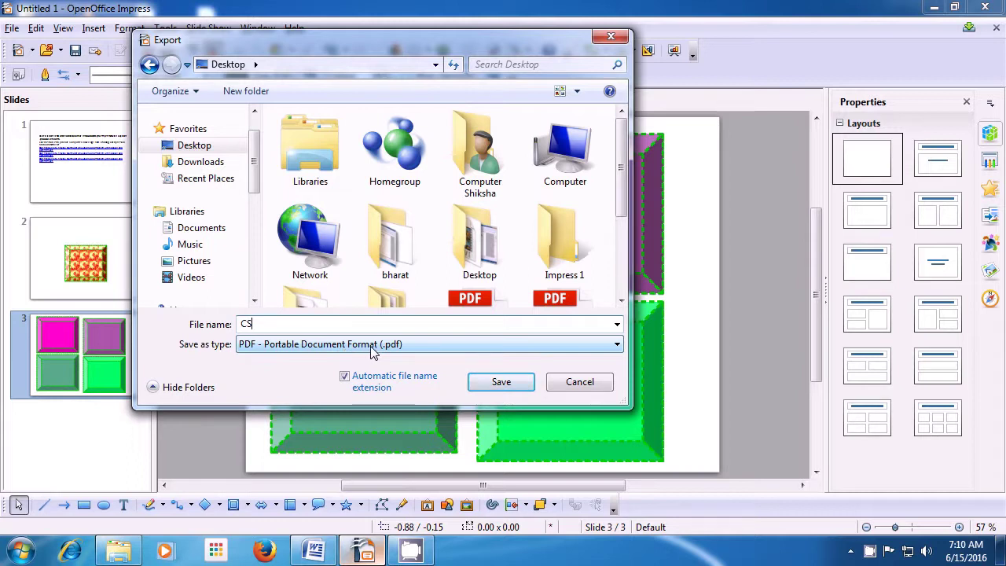
{"action": "left_click", "coordinate": [507, 384]}
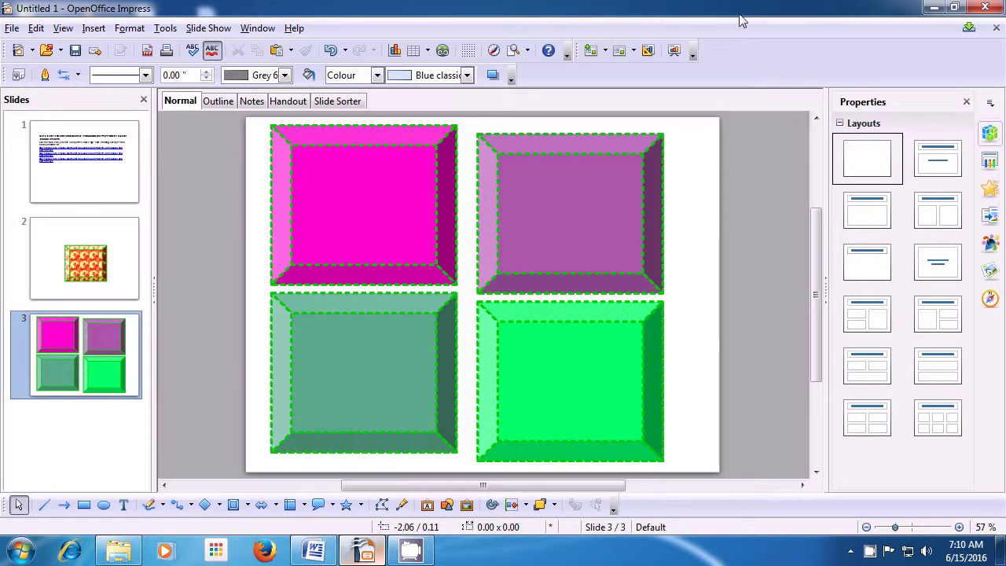
- Minimize Impress and select the exported CS PDF on the desktop
{"action": "left_click", "coordinate": [935, 9]}
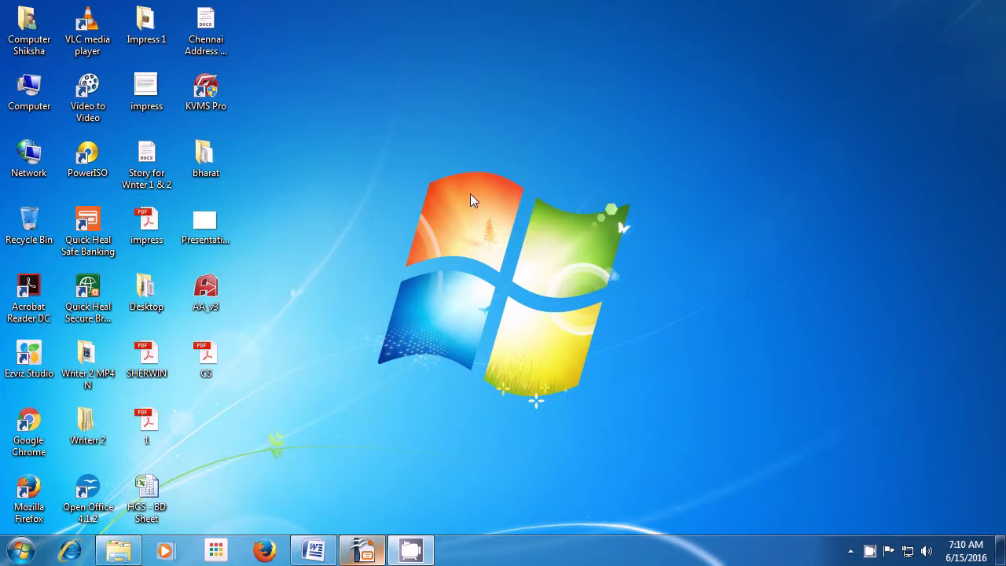
{"action": "left_click", "coordinate": [211, 369]}
- Open CS.pdf in Acrobat Reader, scroll through its three pages, then close the reader
{"action": "key", "text": "Return"}
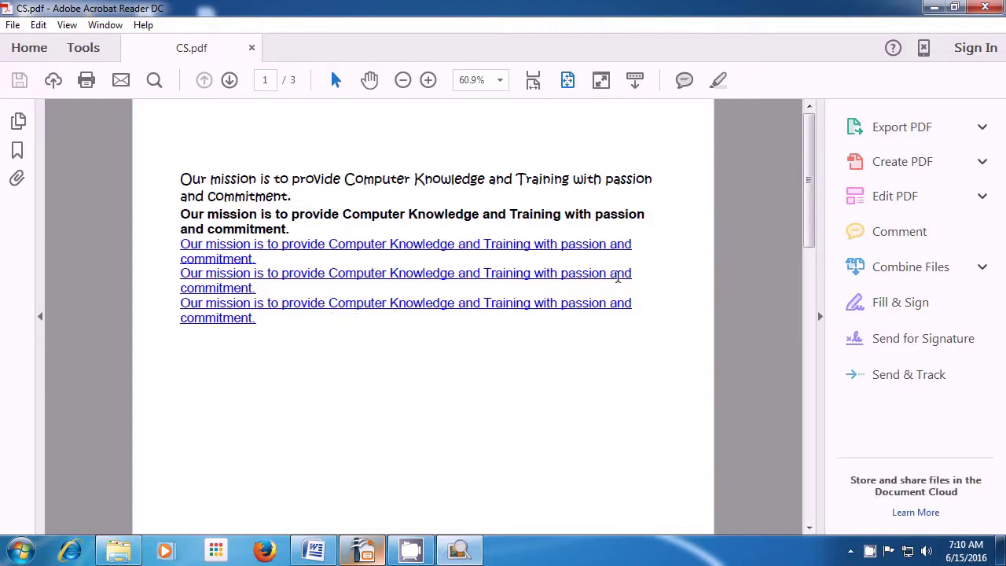
{"action": "left_click_drag", "start_coordinate": [504, 250], "coordinate": [631, 316]}
{"action": "left_click", "coordinate": [673, 290]}
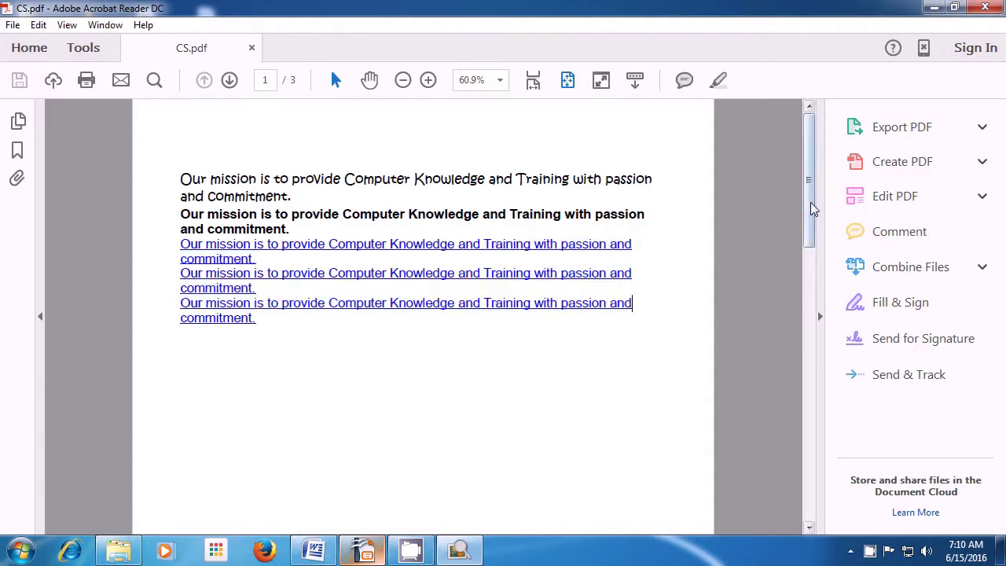
{"action": "mouse_move", "coordinate": [818, 224]}
{"action": "left_click_drag", "start_coordinate": [818, 224], "coordinate": [817, 307]}
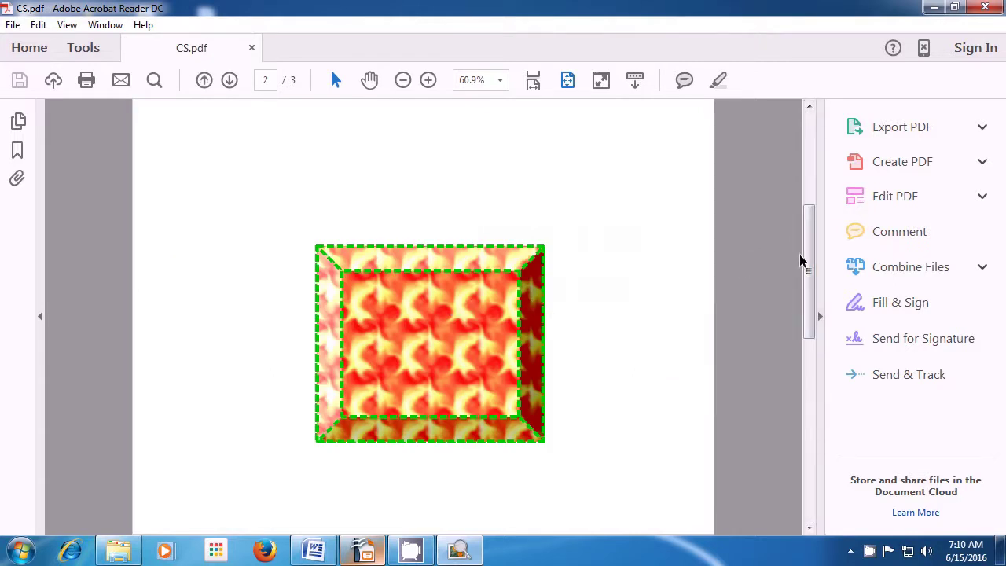
{"action": "left_click_drag", "start_coordinate": [810, 262], "coordinate": [819, 367]}
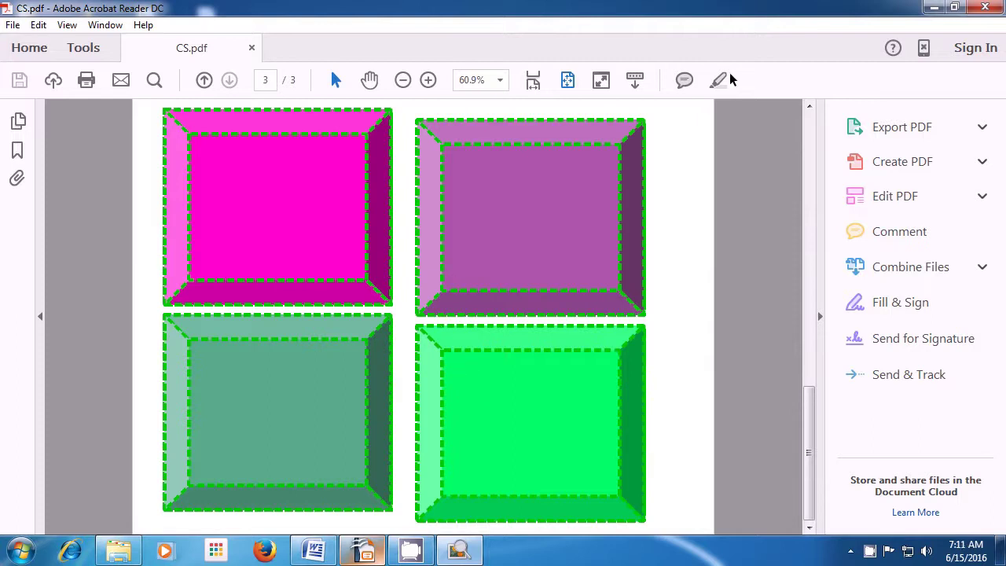
{"action": "left_click", "coordinate": [983, 7]}
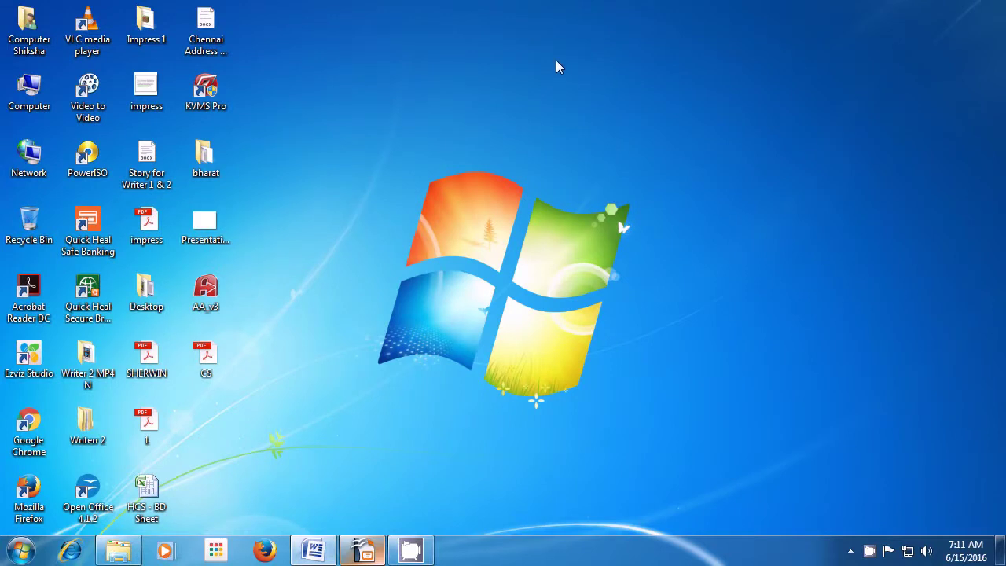
- Restore the OpenOffice Impress window from the taskbar
{"action": "left_click", "coordinate": [363, 550]}
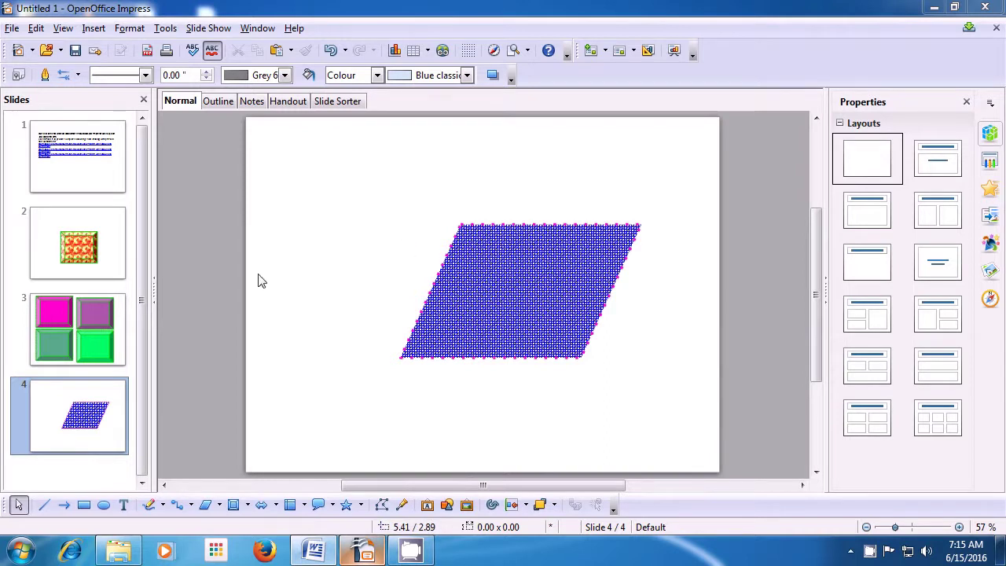
{"action": "left_click", "coordinate": [103, 344]}
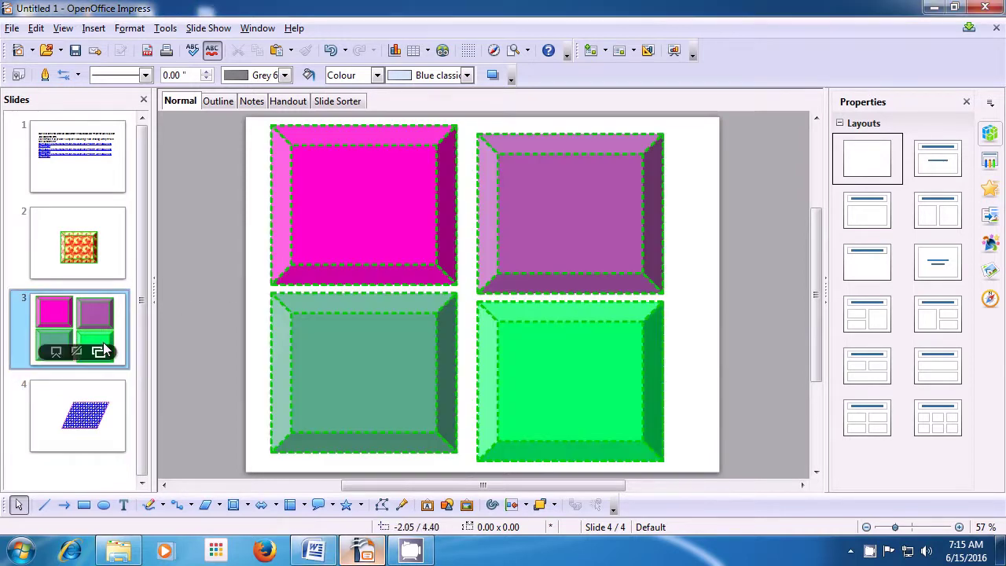
{"action": "left_click", "coordinate": [100, 265]}
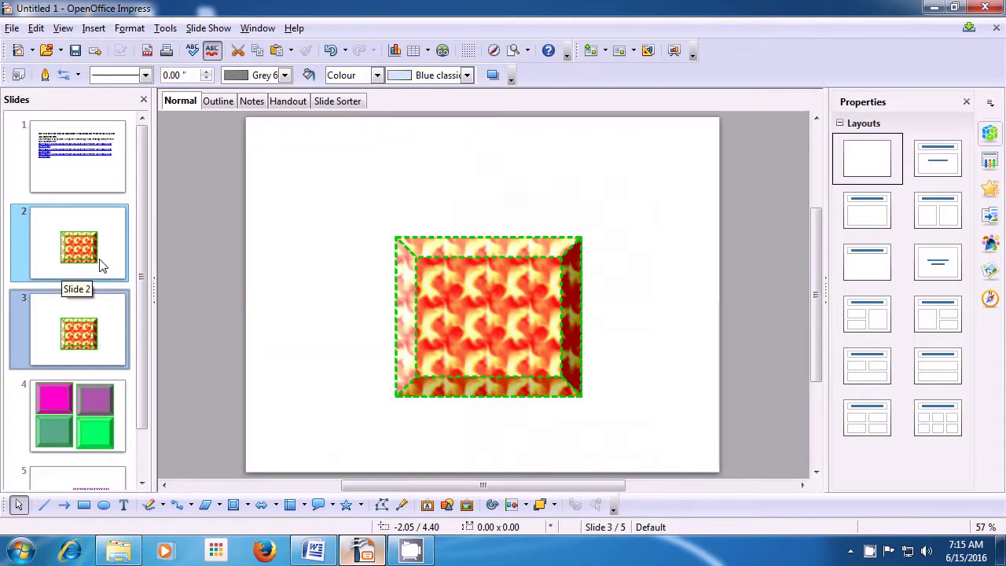
{"action": "key", "text": "ctrl+z"}
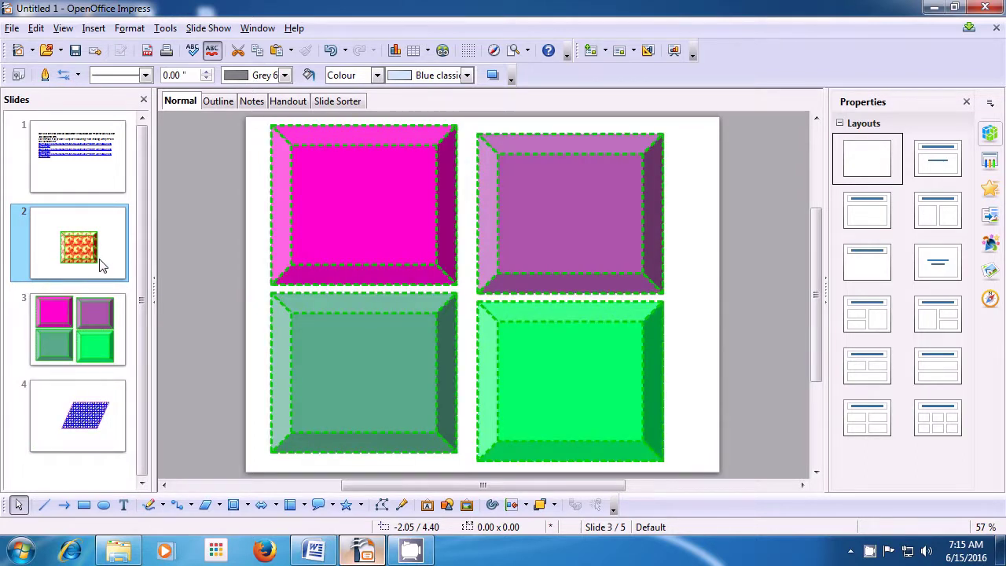
{"action": "left_click", "coordinate": [109, 179]}
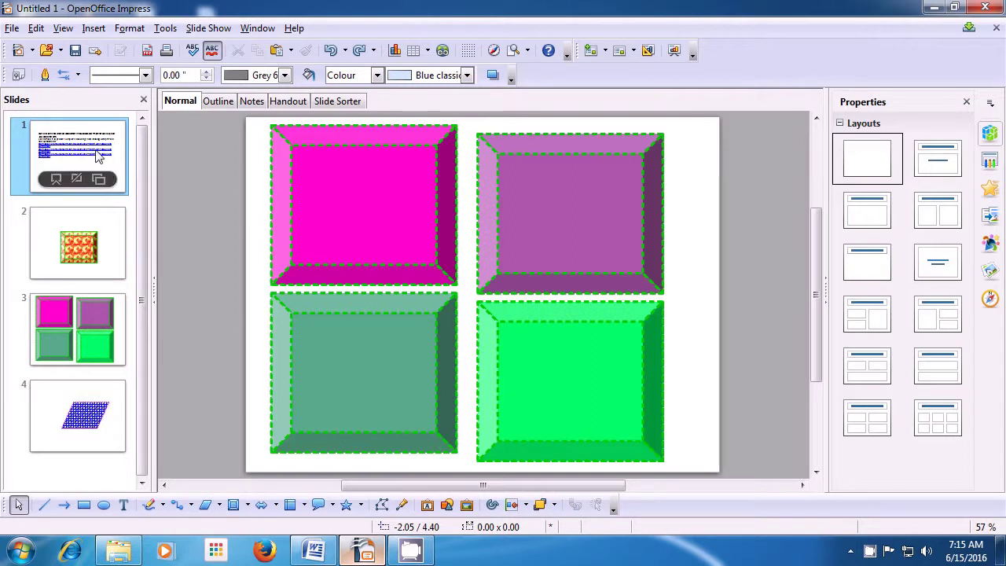
{"action": "left_click", "coordinate": [97, 156]}
{"action": "left_click", "coordinate": [96, 232]}
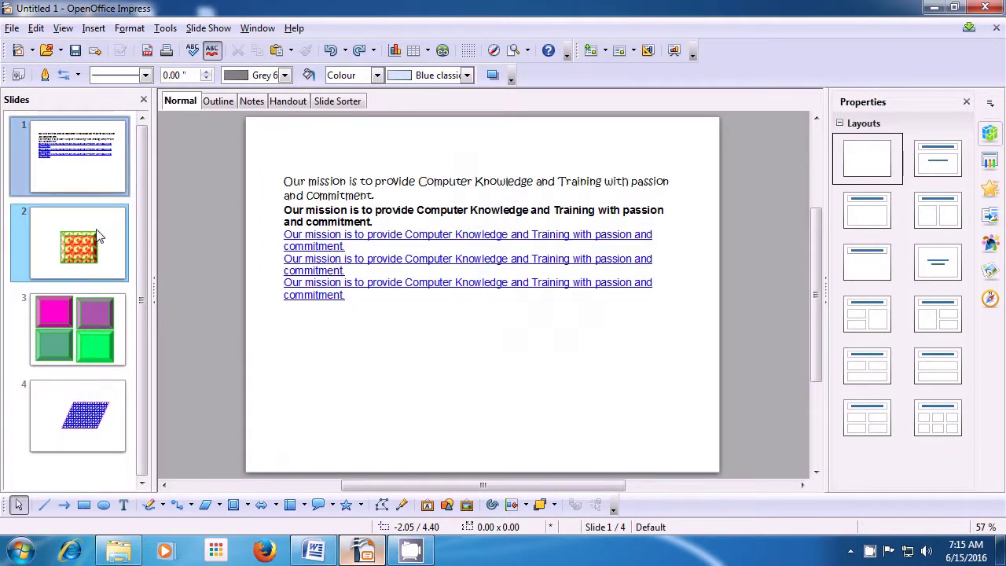
{"action": "left_click", "coordinate": [77, 317]}
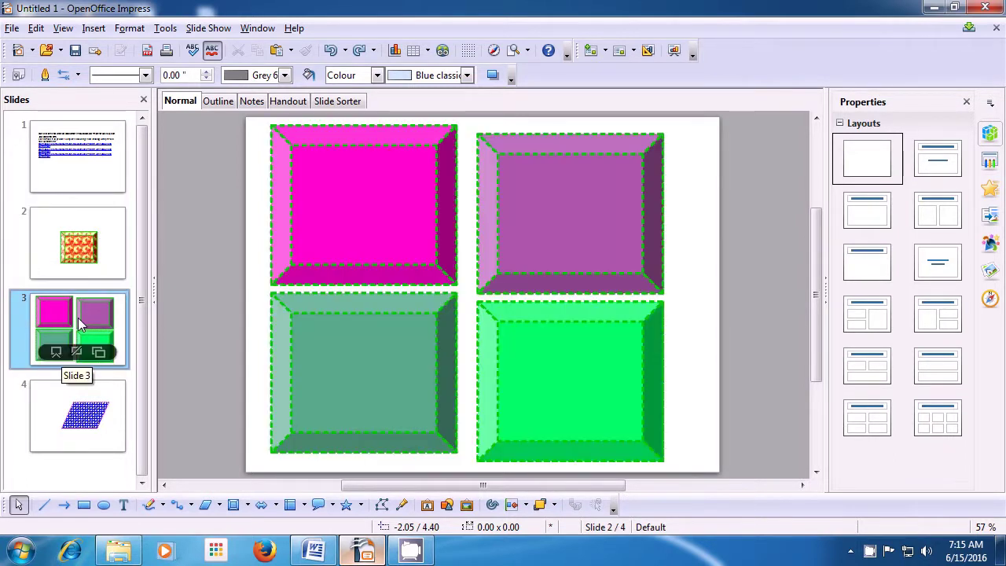
{"action": "left_click", "coordinate": [73, 406]}
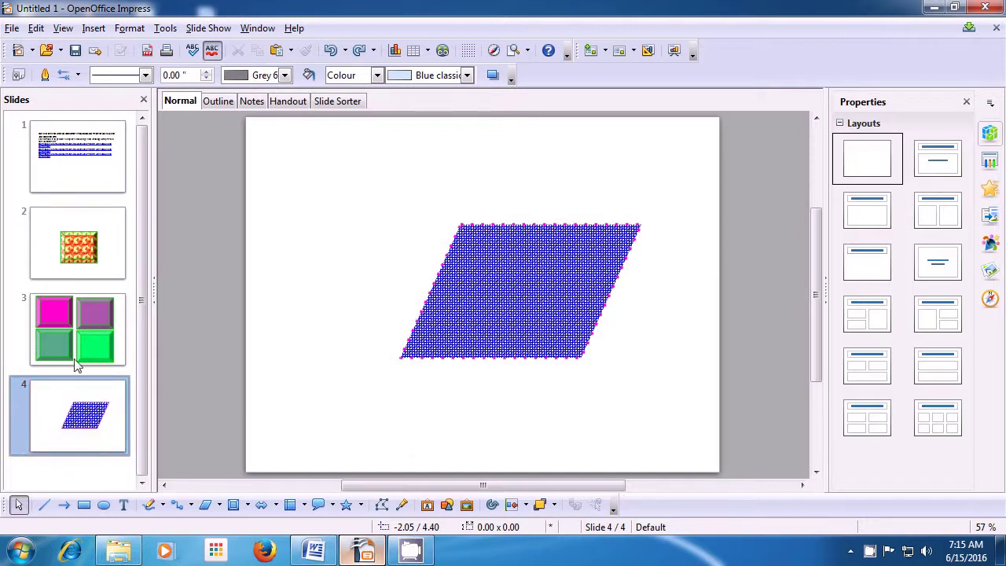
- Delete slide 4 with the blue parallelogram, leaving three slides
{"action": "left_click", "coordinate": [37, 29]}
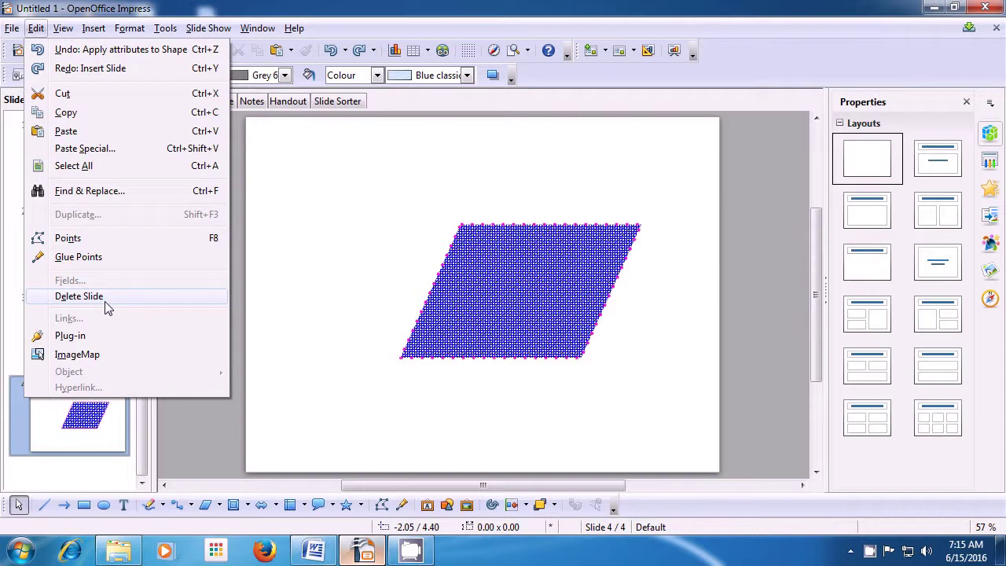
{"action": "left_click", "coordinate": [79, 296]}
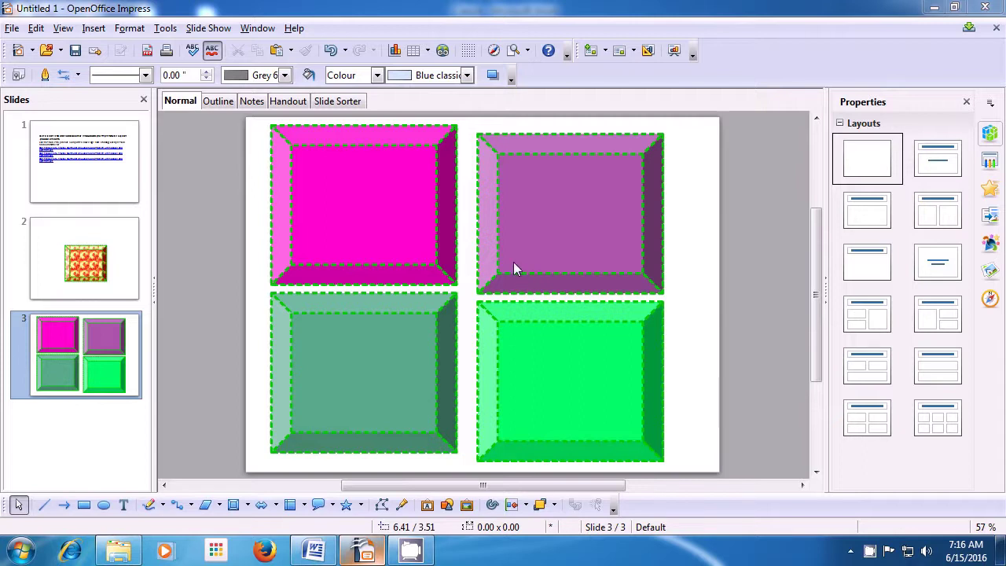
- Save the presentation as CS in the Documents library as an ODF Presentation (.odp)
{"action": "left_click", "coordinate": [12, 29]}
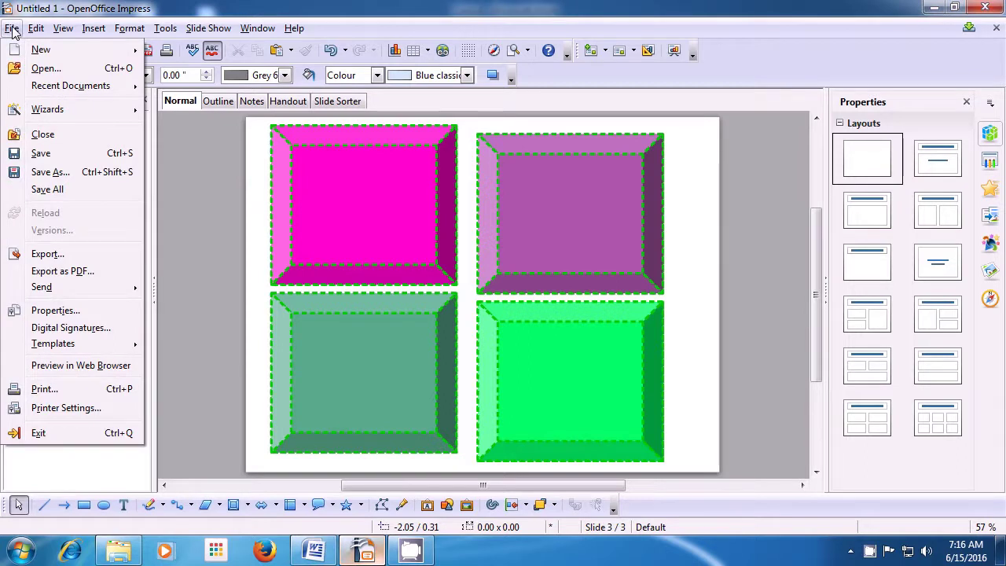
{"action": "left_click", "coordinate": [53, 156]}
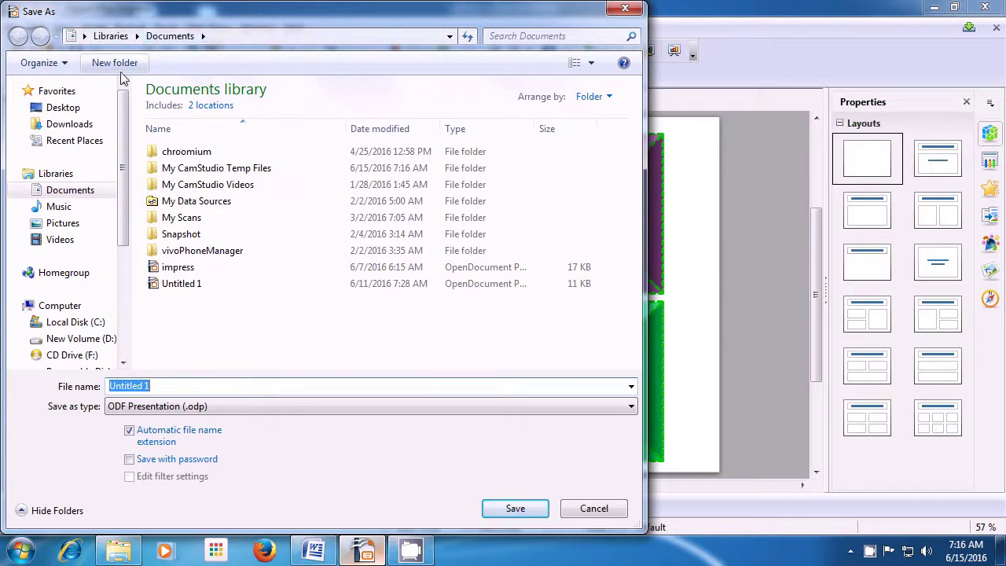
{"action": "left_click", "coordinate": [79, 108]}
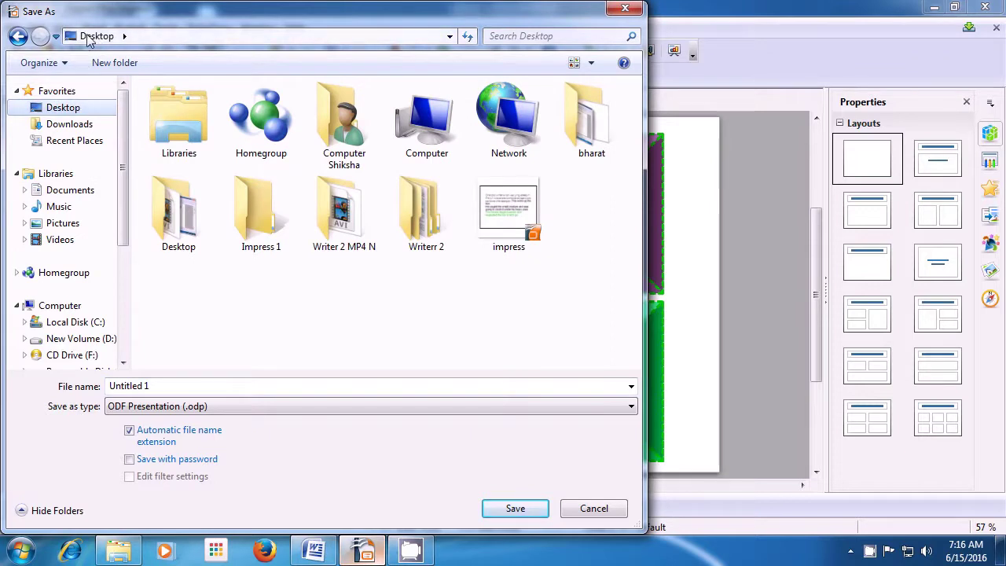
{"action": "left_click", "coordinate": [70, 196]}
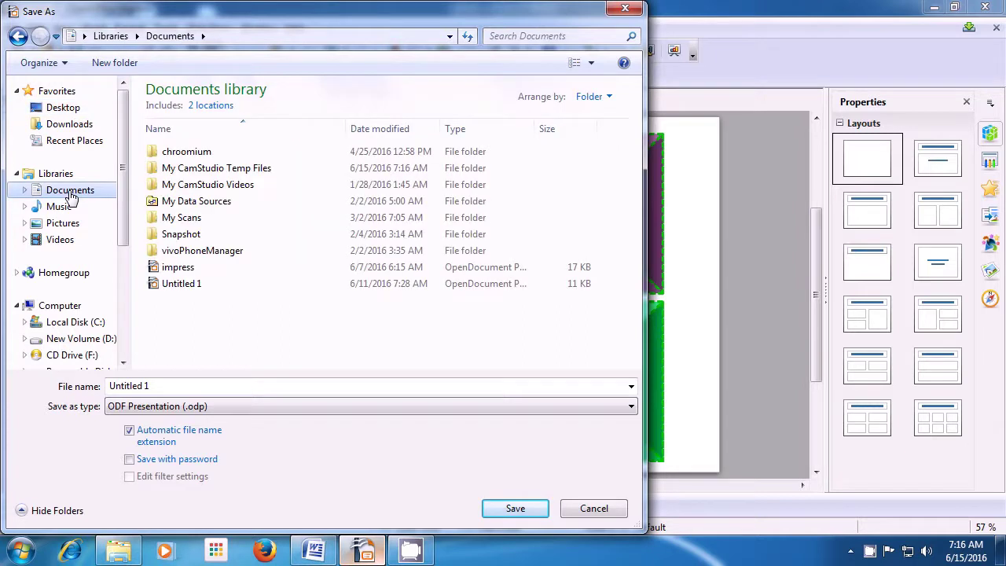
{"action": "left_click", "coordinate": [185, 385]}
{"action": "key", "text": "ctrl+a"}
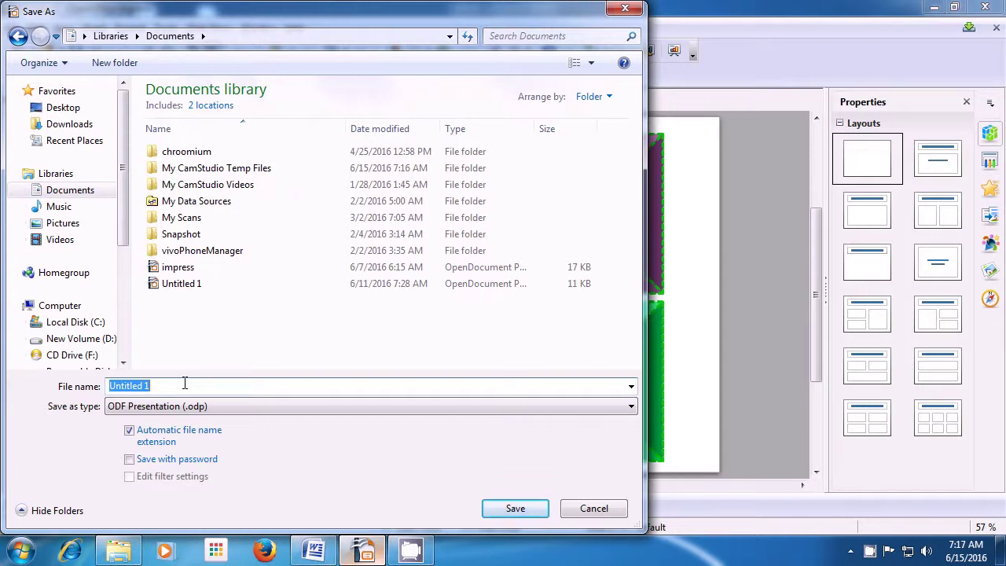
{"action": "key", "text": "BackSpace"}
{"action": "type", "text": "CS"}
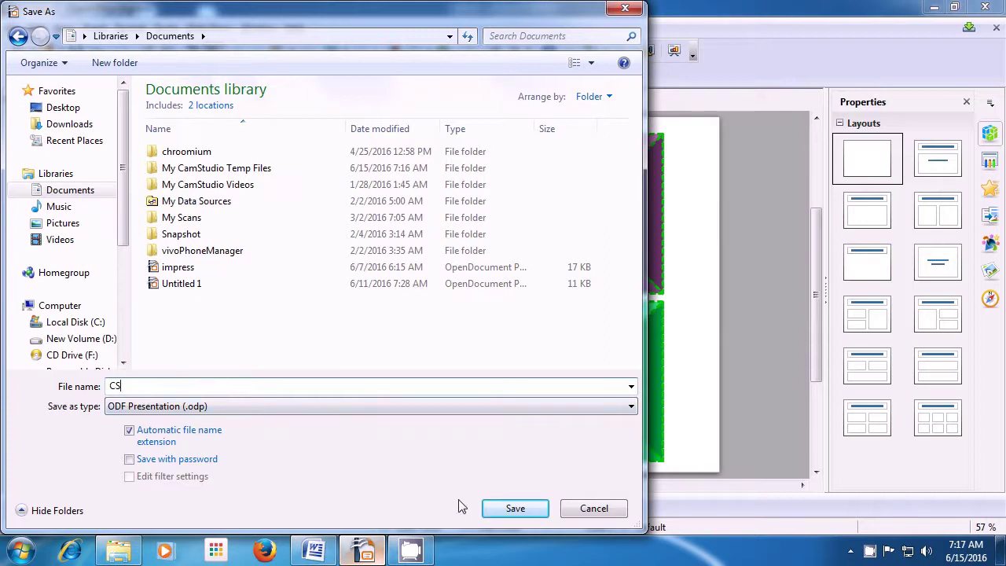
{"action": "left_click", "coordinate": [499, 515]}
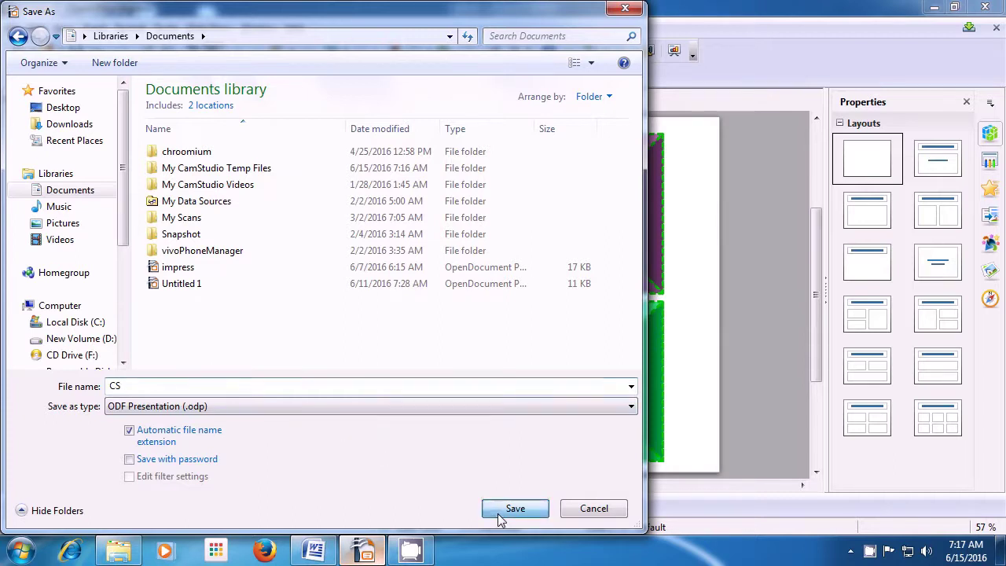